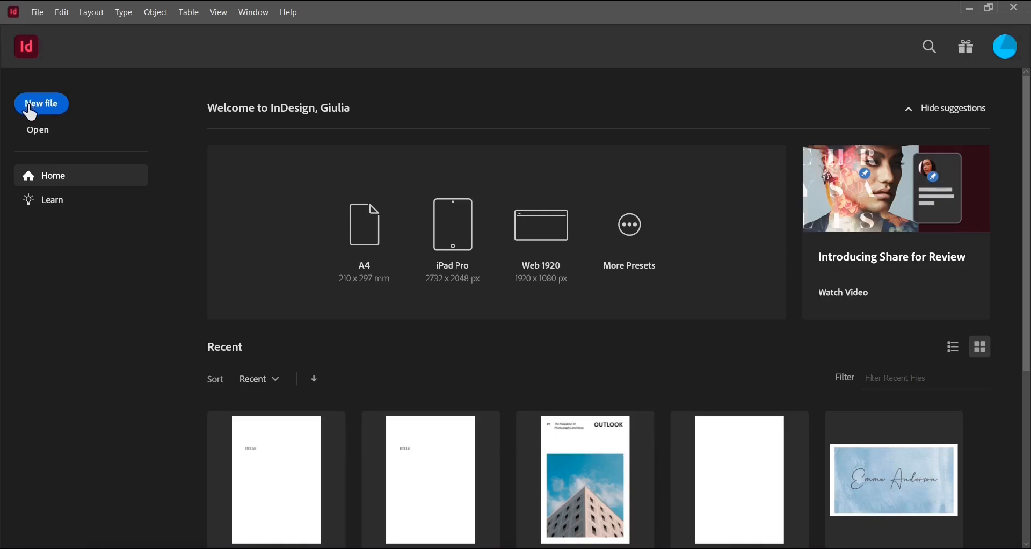
Start a new document and switch to the Print presets with A4 selected
left_click(30, 109)
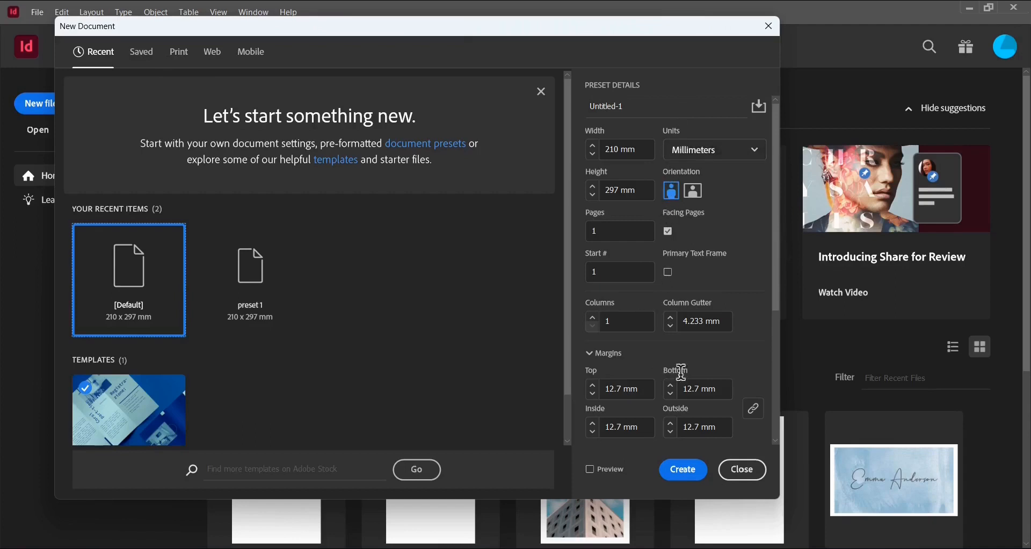
scroll(703, 187, "down", 3)
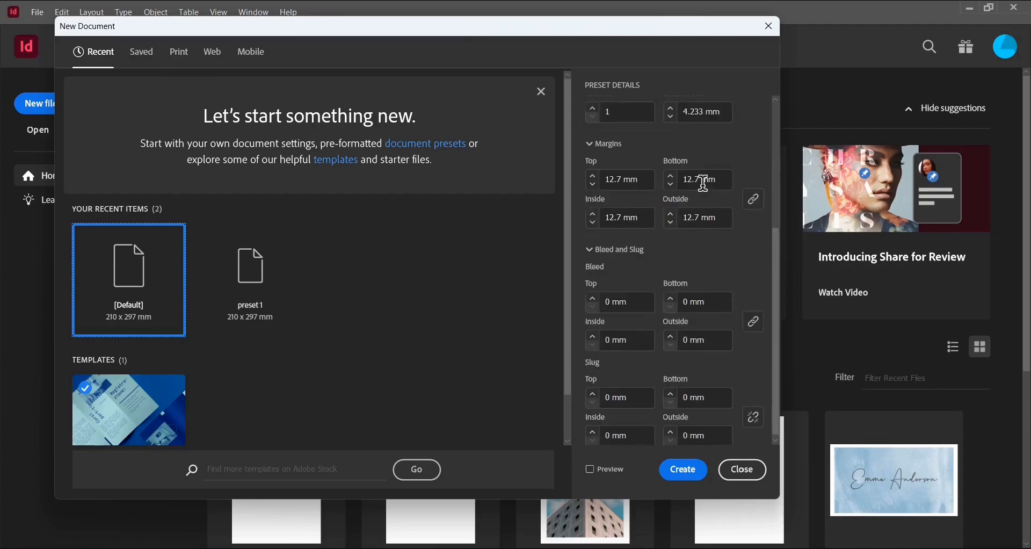
scroll(704, 183, "up", 5)
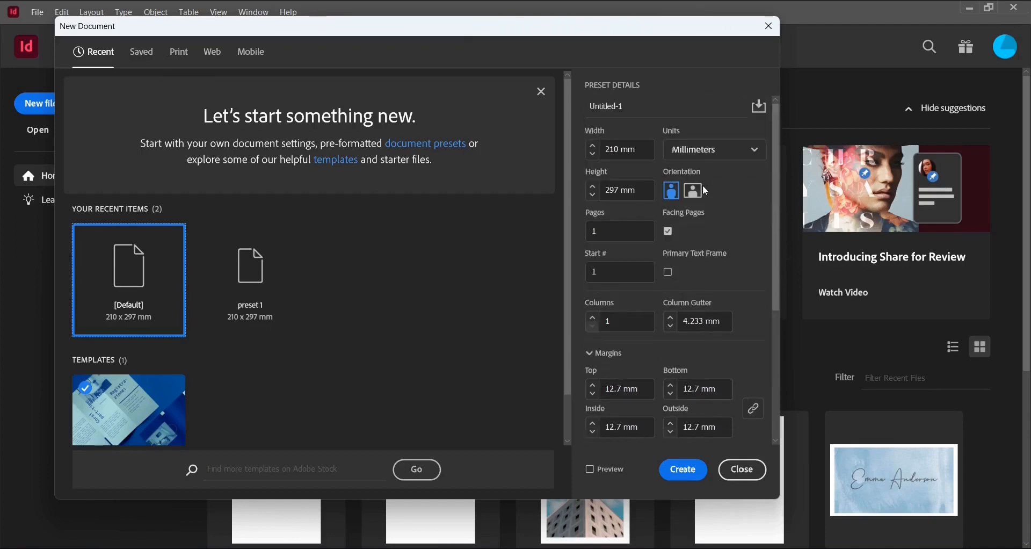
left_click(143, 52)
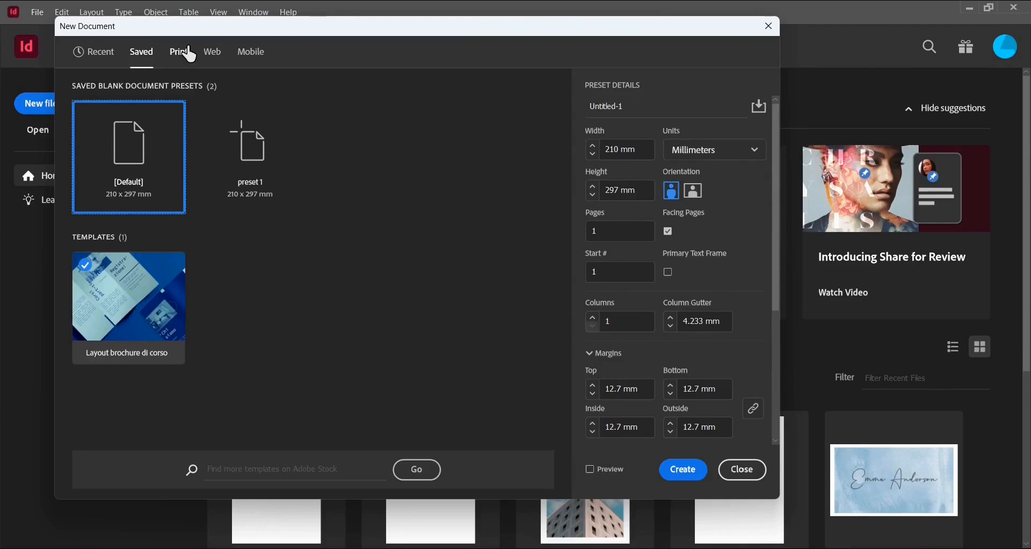
left_click(189, 56)
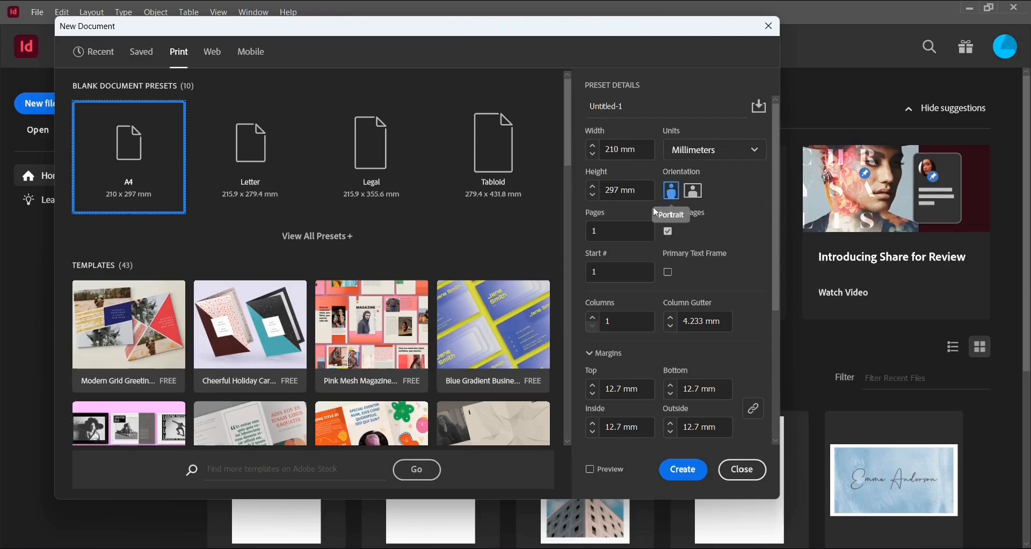
Set the number of pages to 4
left_click(626, 226)
key("BackSpace")
type("4")
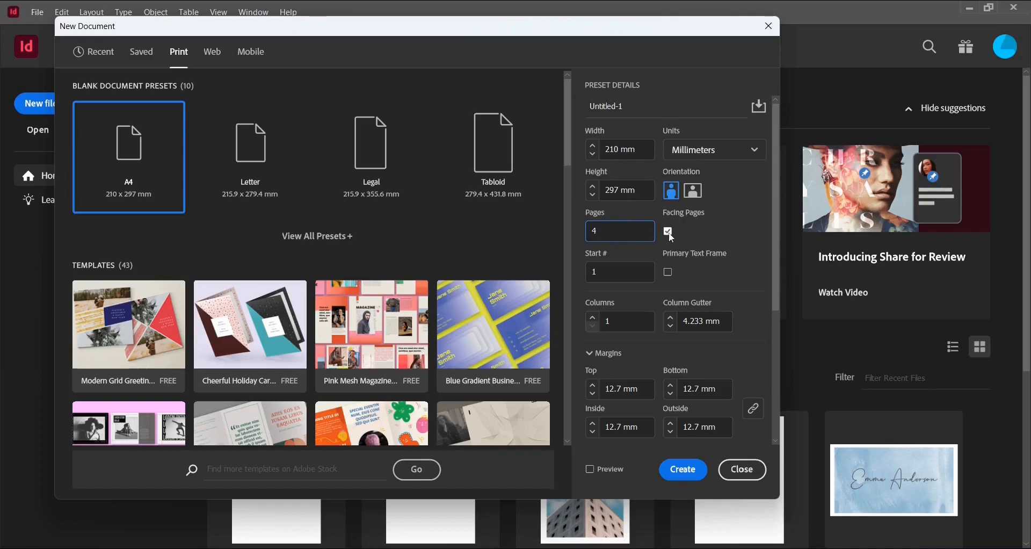
Set the bleed to 3 mm on all sides and create the document
scroll(661, 237, "down", 4)
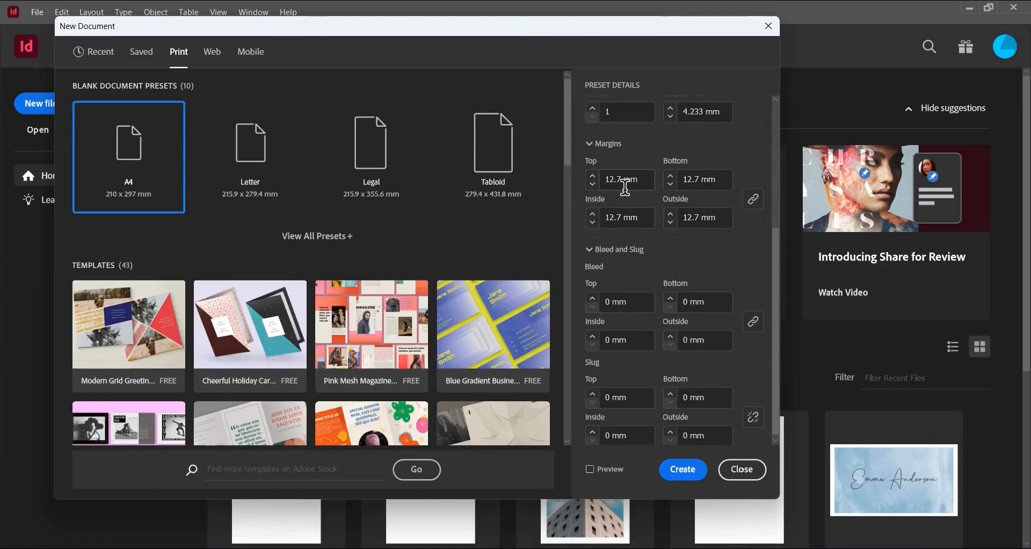
scroll(633, 223, "down", 1)
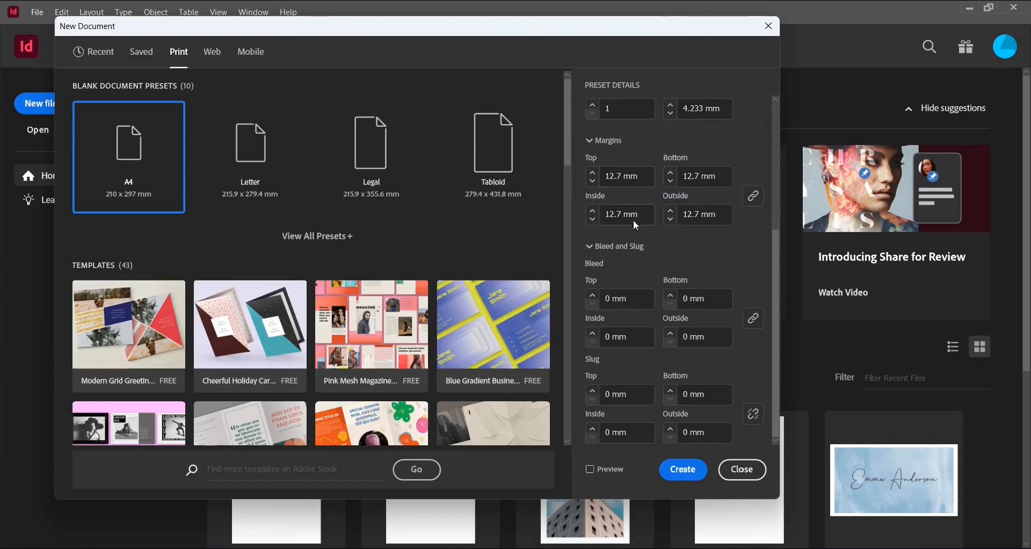
left_click(612, 298)
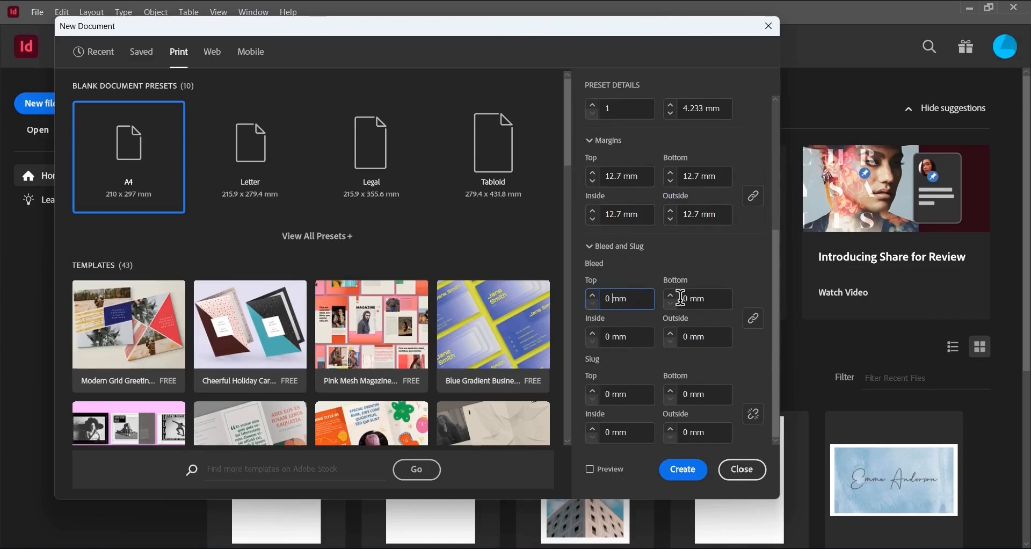
key("BackSpace")
type("3")
key("Tab")
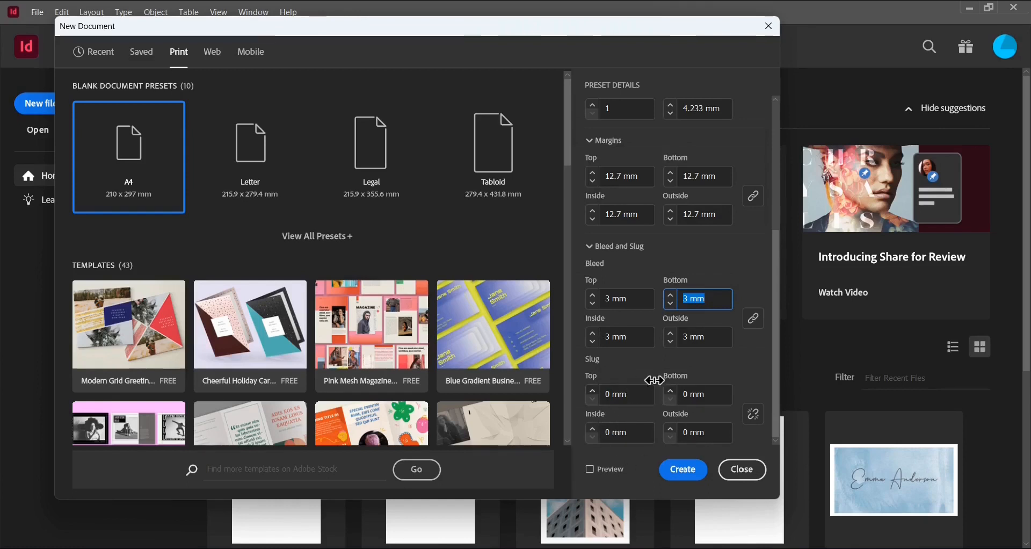
left_click(697, 483)
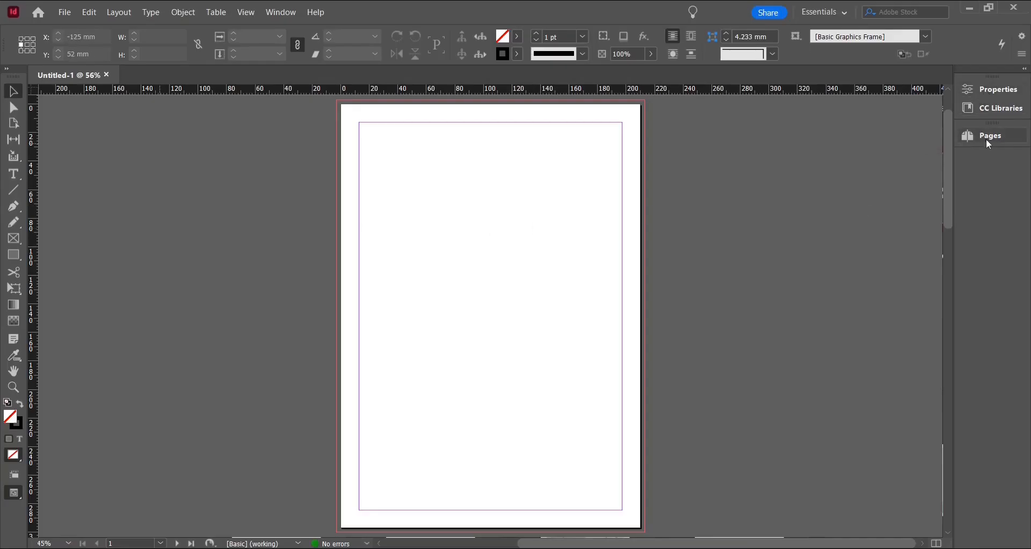
Open the Pages panel and pull it out as a floating panel over the pasteboard
left_click(988, 139)
left_click_drag(806, 133, 122, 214)
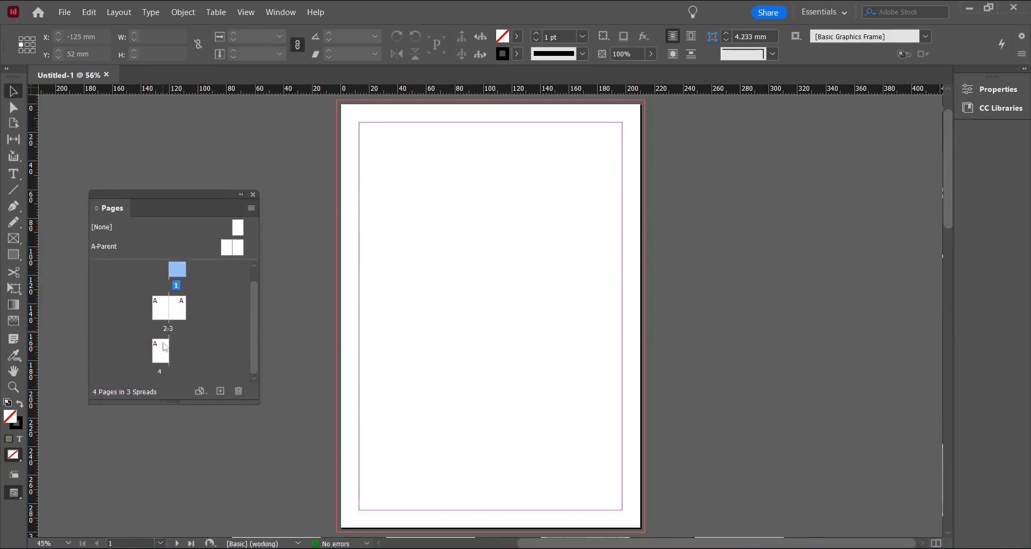
key("ctrl+z")
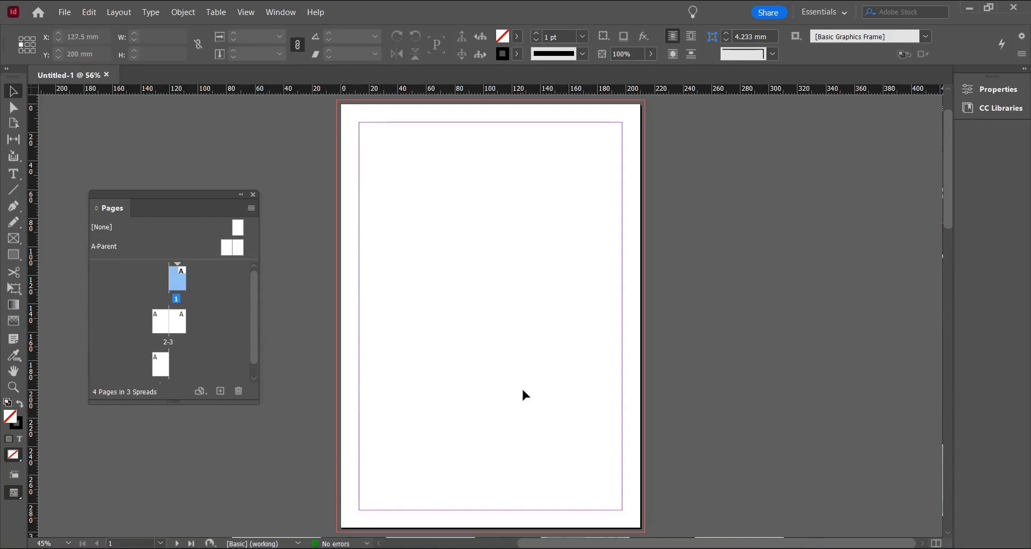
Open Save As and review the available file type options, then cancel without saving
left_click(60, 16)
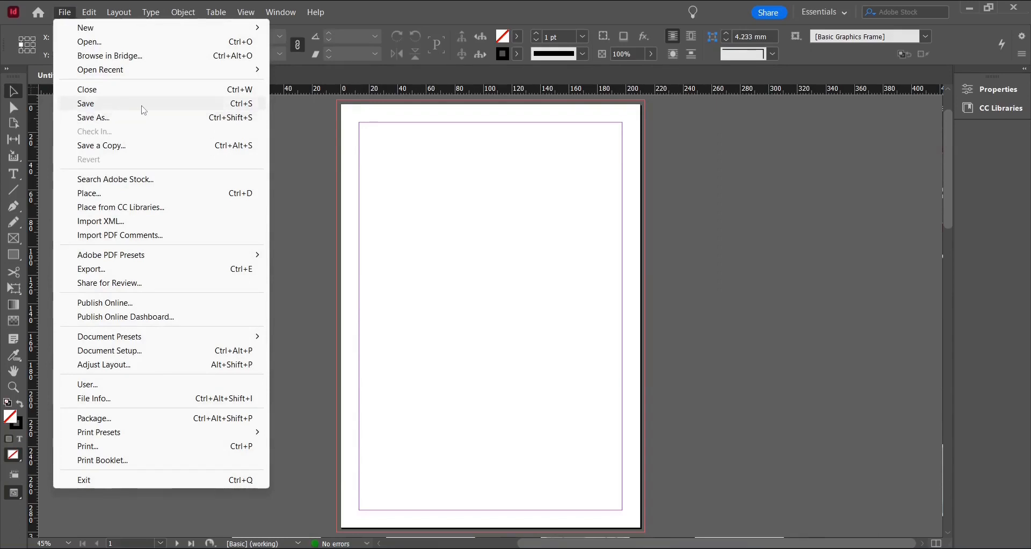
left_click(97, 118)
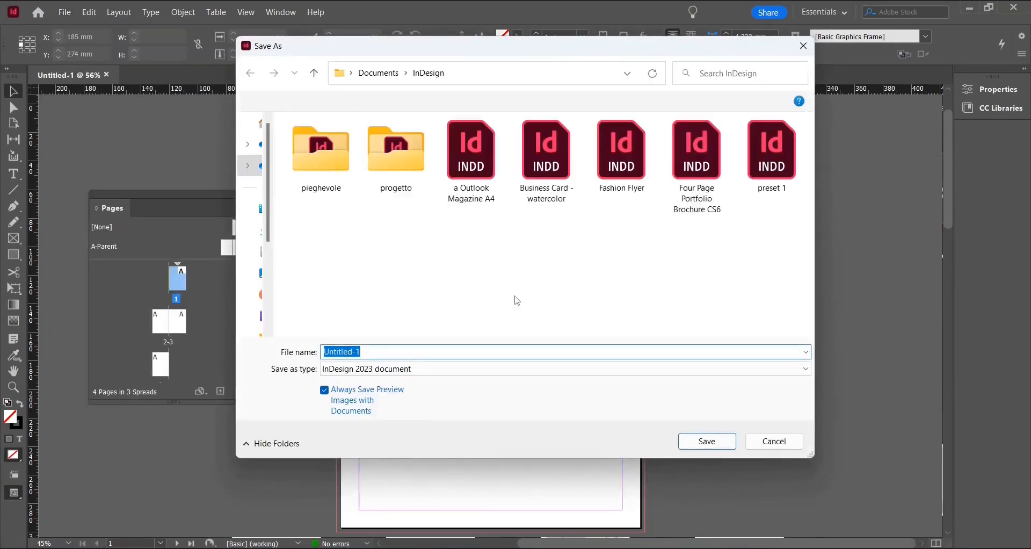
left_click(383, 369)
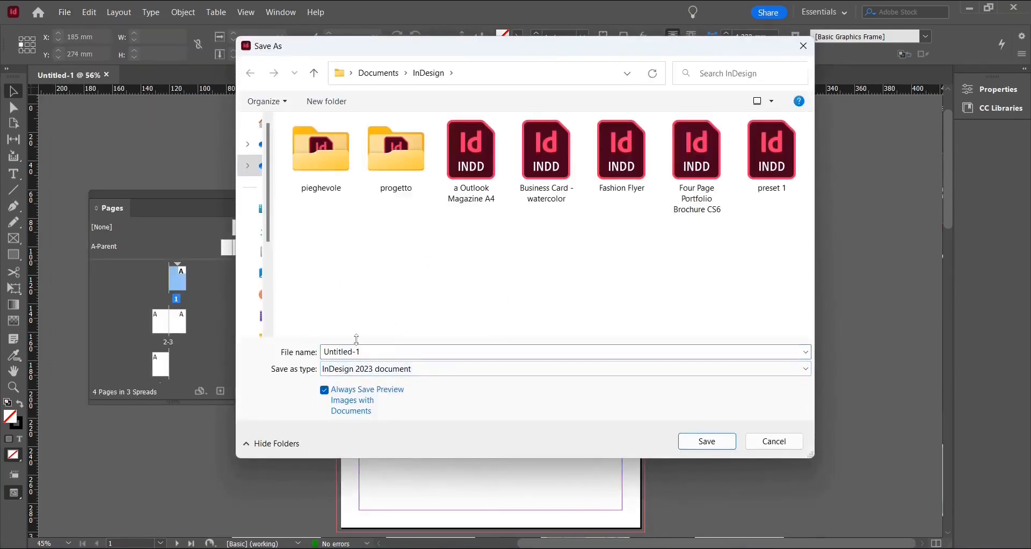
left_click(349, 373)
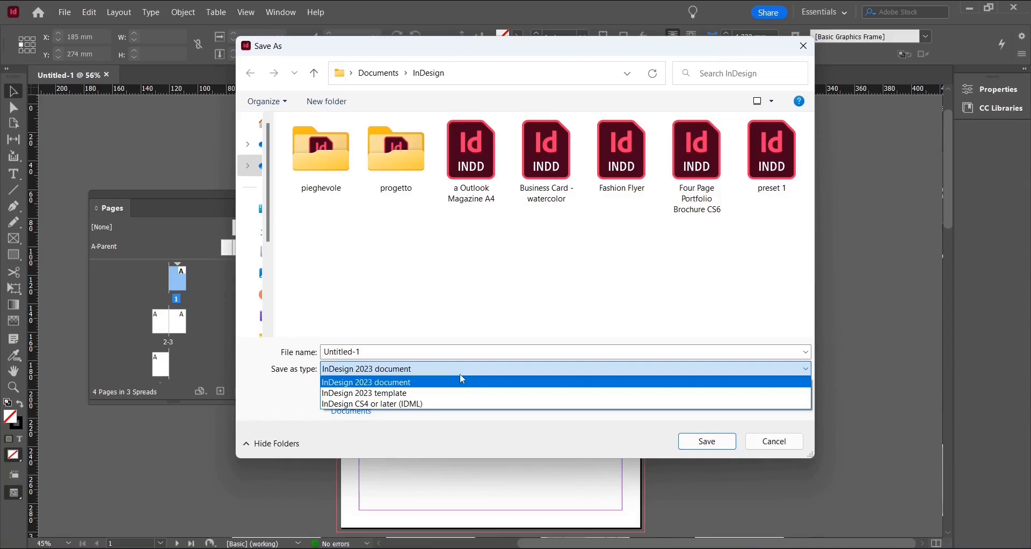
left_click(268, 405)
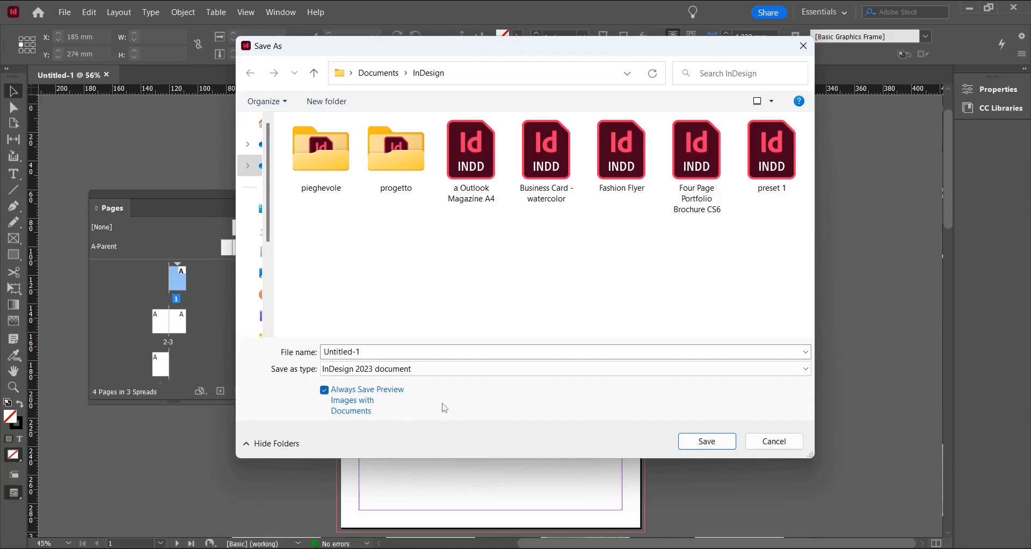
left_click(773, 445)
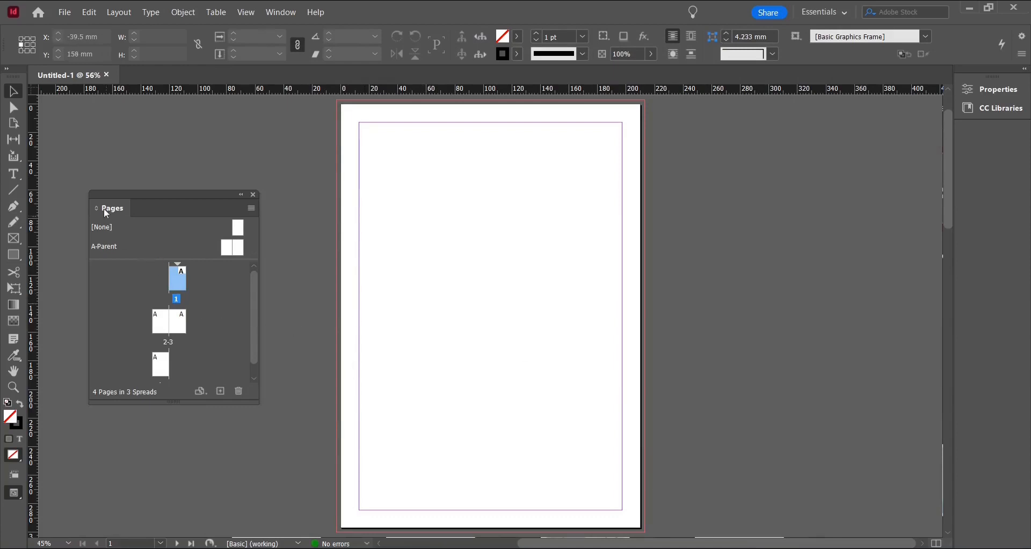
Dock the Pages panel back into the panel dock
left_click_drag(112, 209, 976, 138)
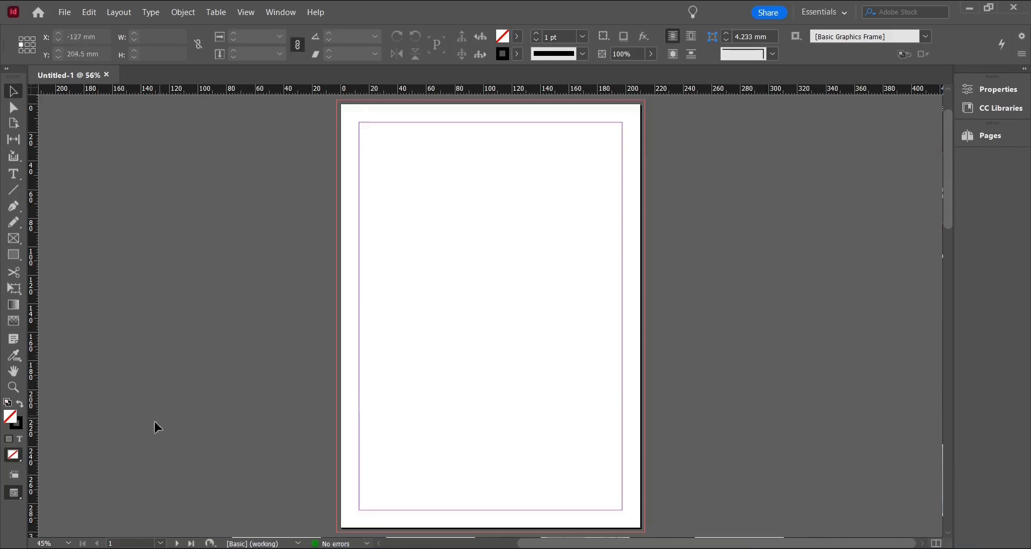
left_click(16, 478)
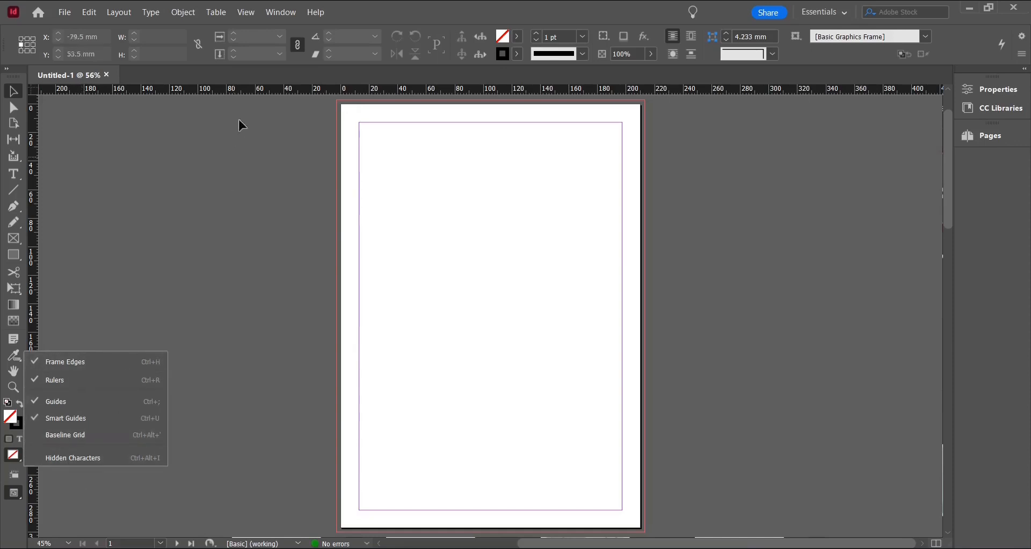
left_click(246, 14)
Delete all guides on the spread
left_click(248, 15)
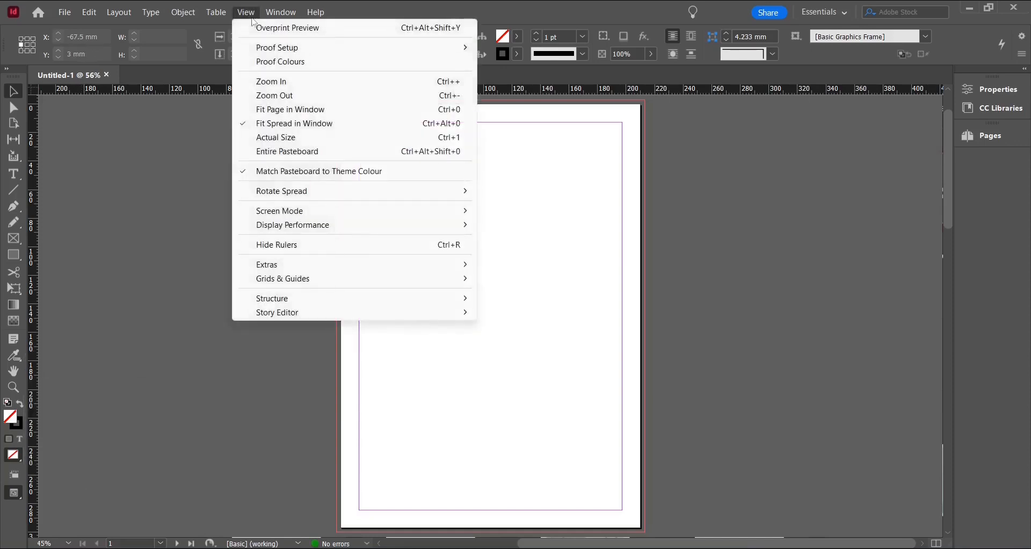
mouse_move(303, 286)
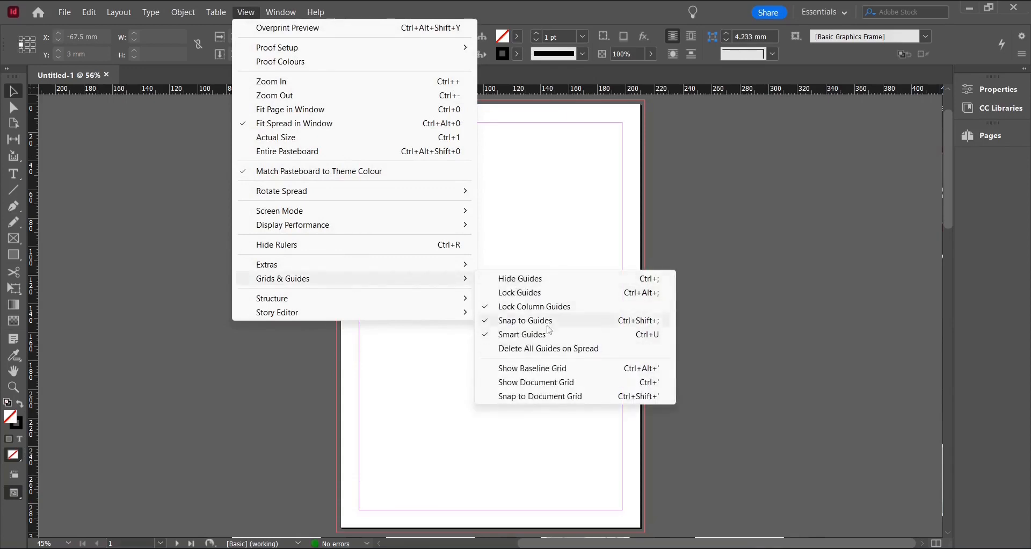
left_click(548, 349)
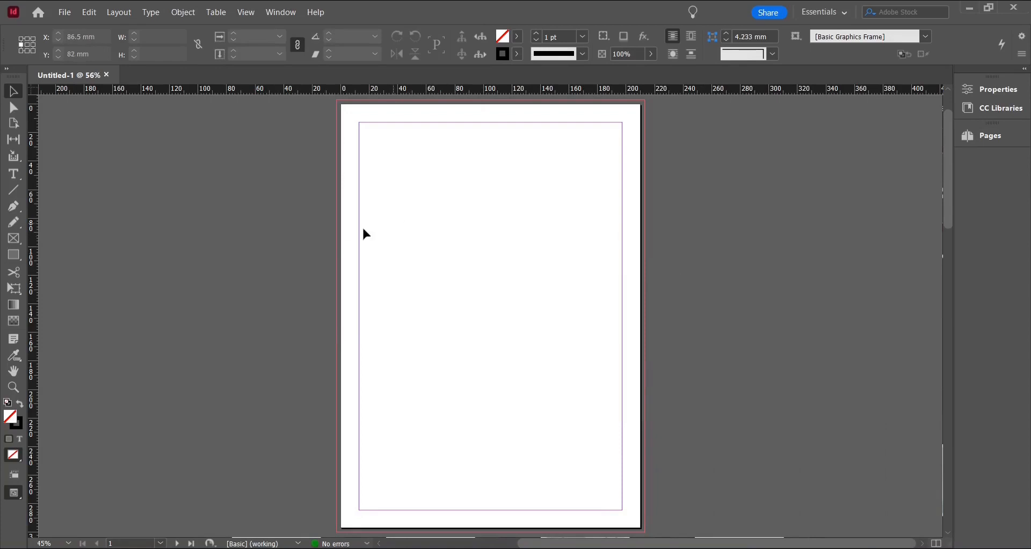
Hide the frame edges, then show them again
left_click(13, 478)
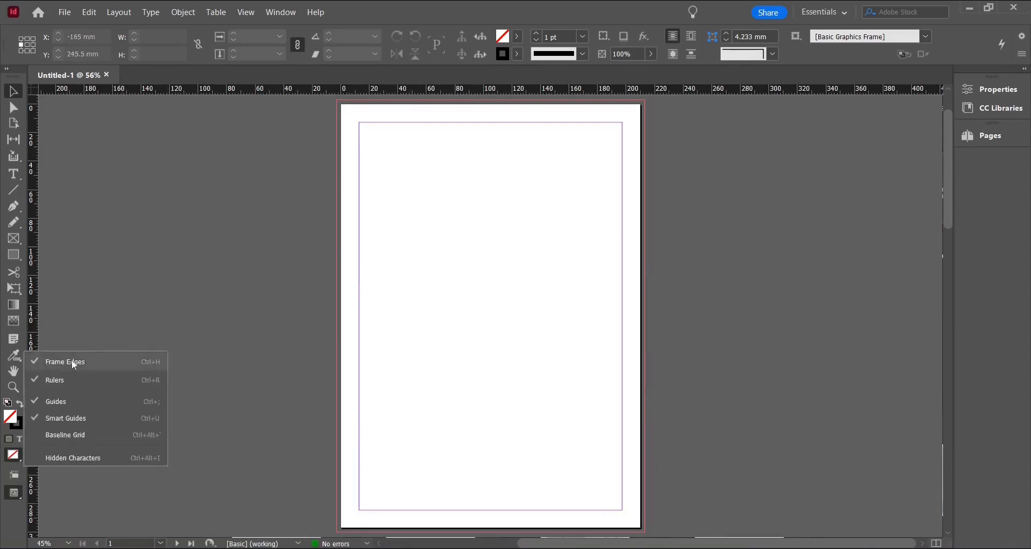
left_click(55, 361)
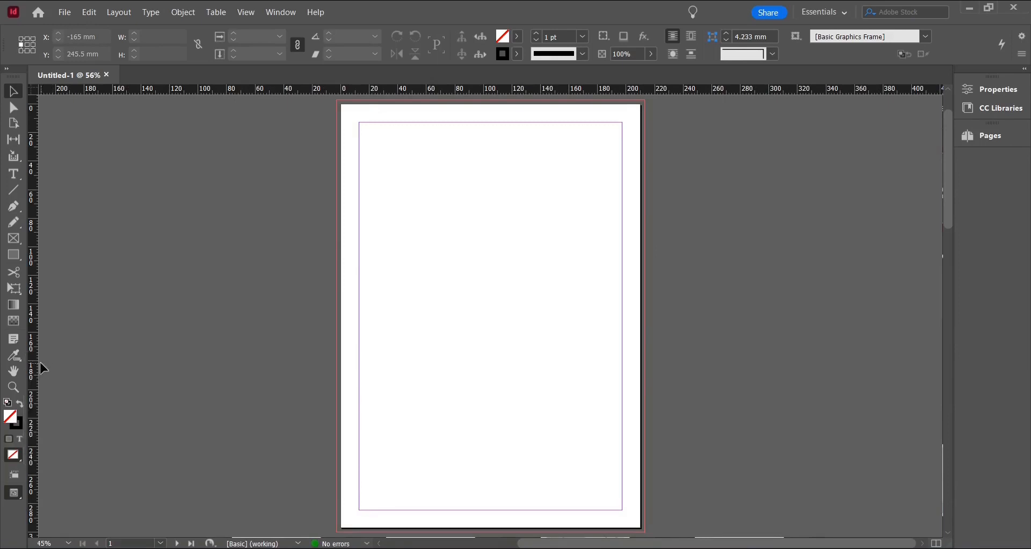
left_click(14, 484)
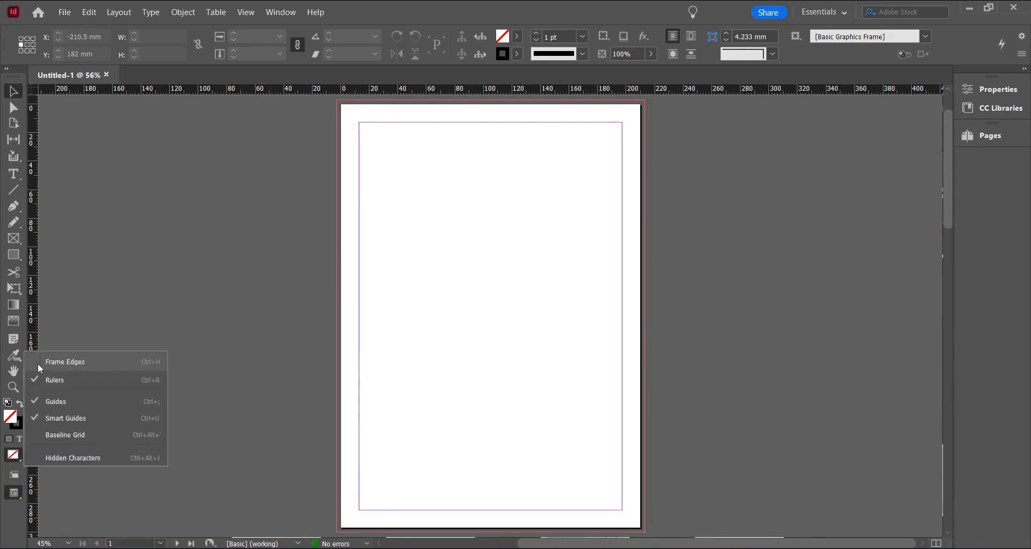
left_click(37, 363)
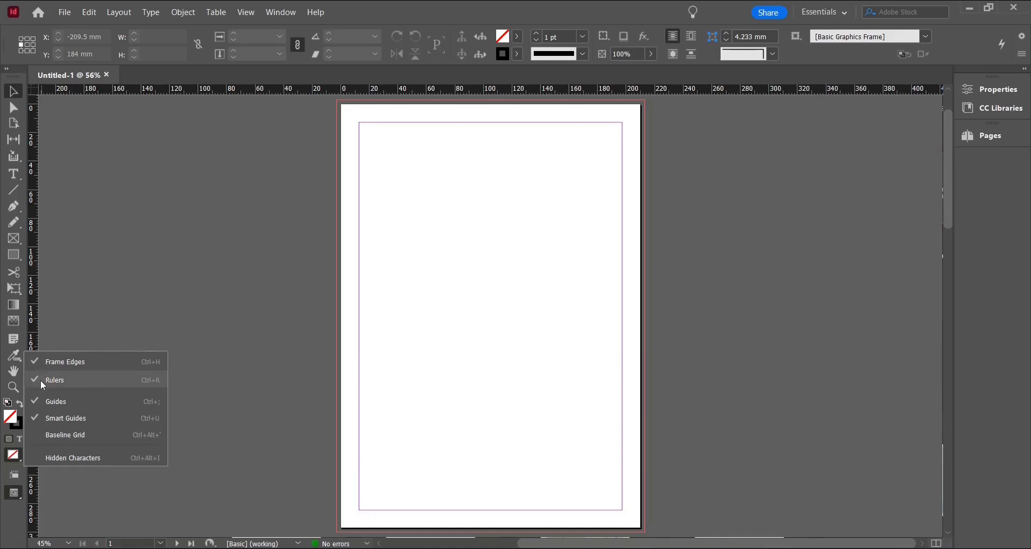
Hide the rulers, then show them again
left_click(41, 382)
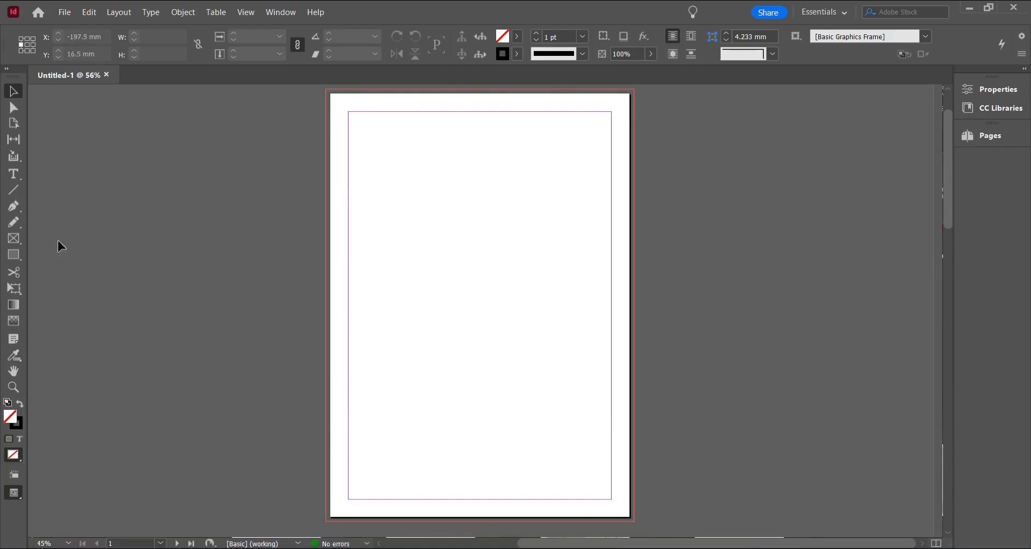
left_click(15, 475)
left_click(59, 380)
left_click(17, 476)
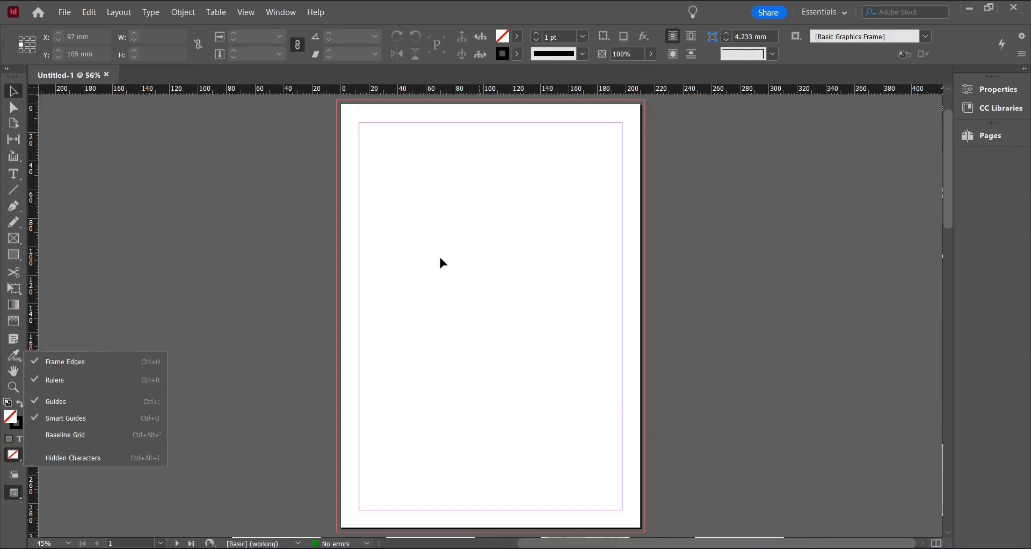
Draw a text frame about 95 × 54.5 mm in the upper left of the page
left_click(11, 173)
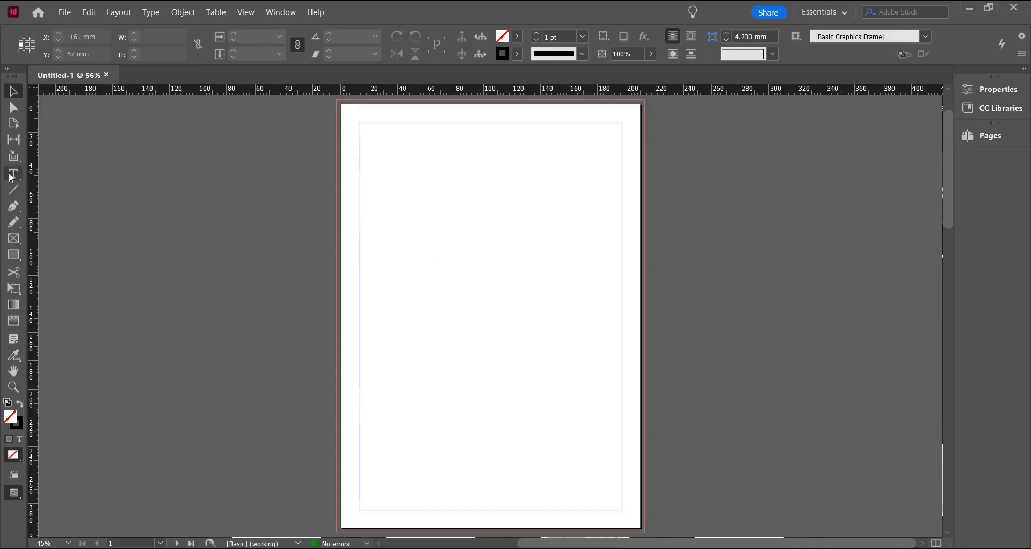
left_click(11, 173)
left_click_drag(388, 192, 523, 270)
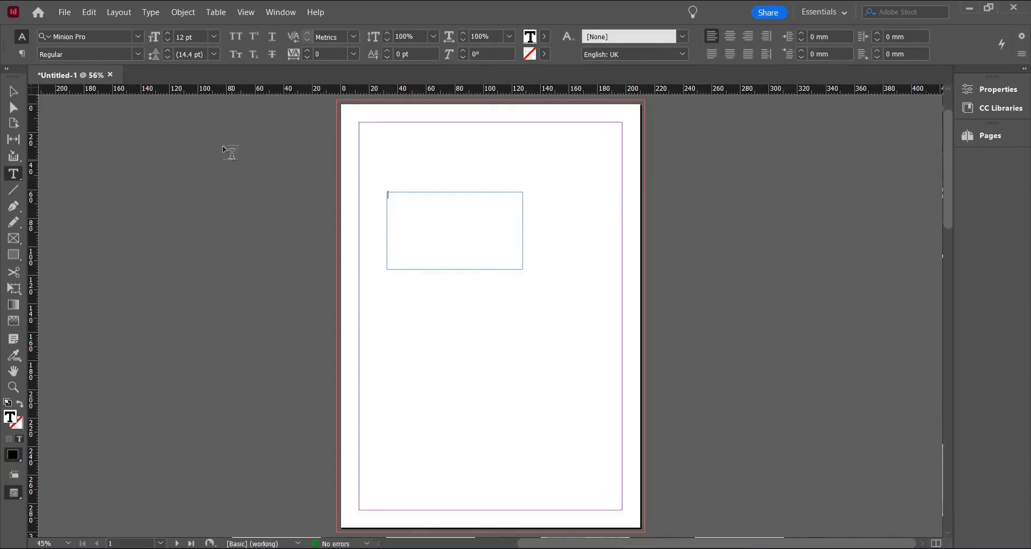
Set the font size to 20 pt and type "frame edges" into the text frame
left_click(186, 37)
type("20")
key("Tab")
left_click(390, 212)
type("frame edges")
key("Escape")
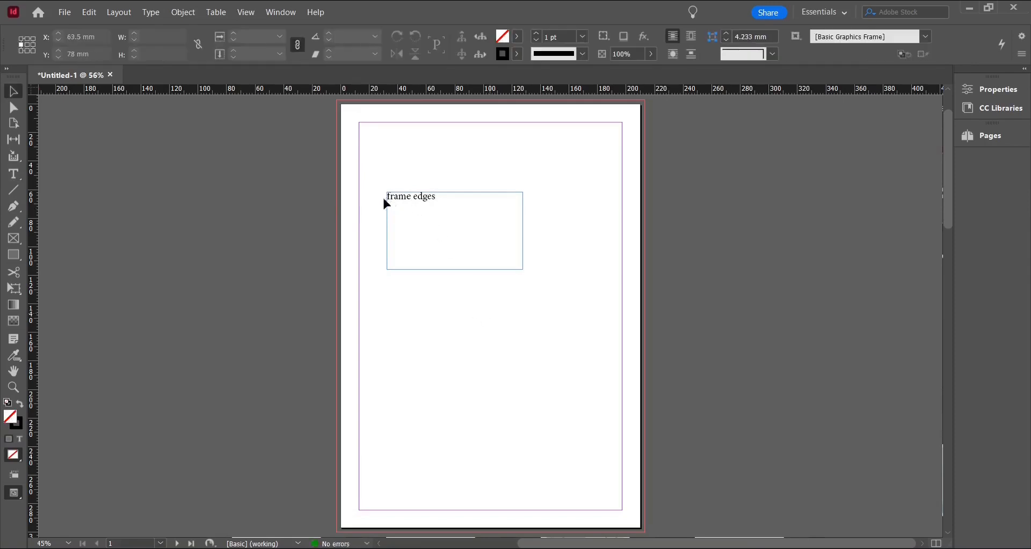
Move the text frame slightly down and to the right
left_click_drag(418, 205, 442, 210)
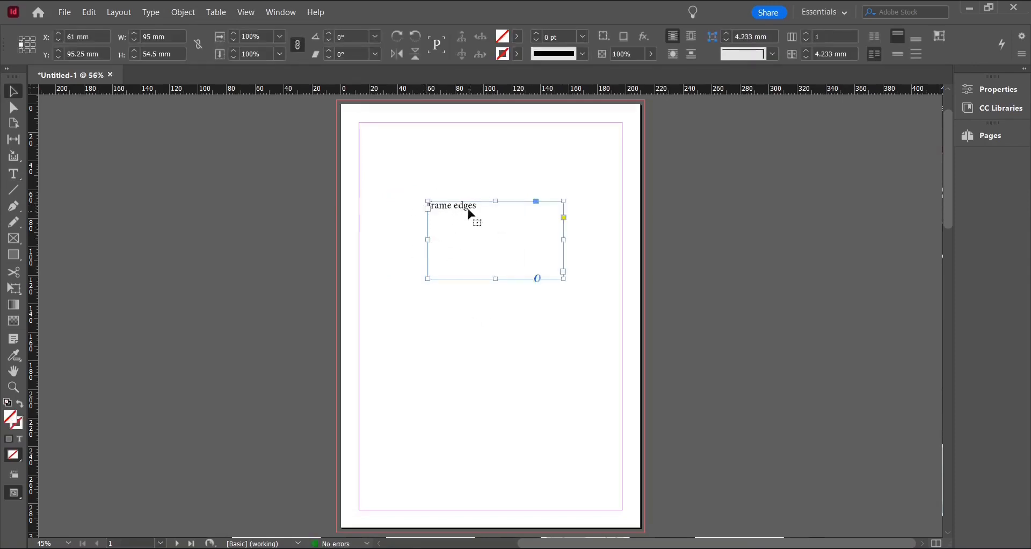
Hide the frame edges, deselect the text frame, and show the frame edges again
left_click(15, 474)
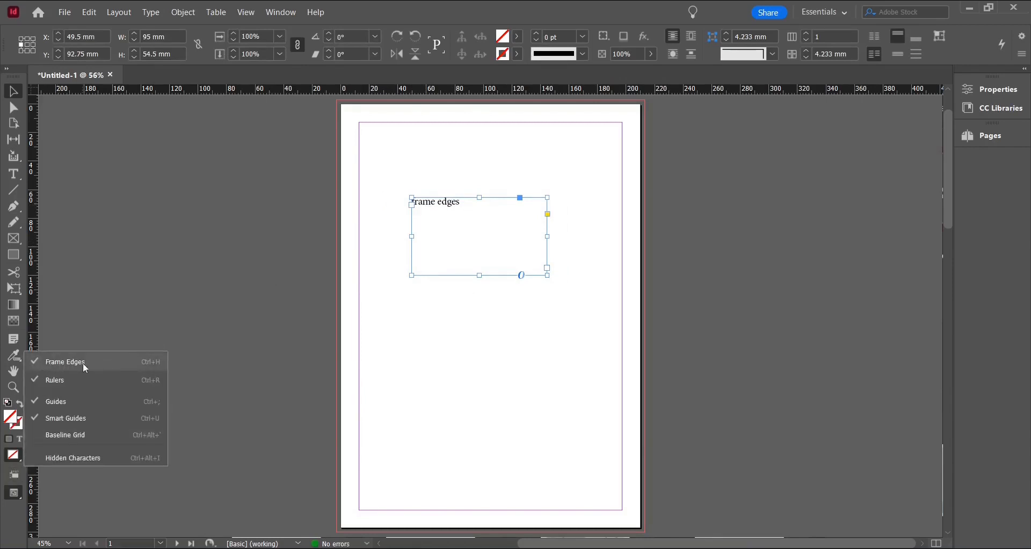
left_click(42, 362)
left_click(580, 322)
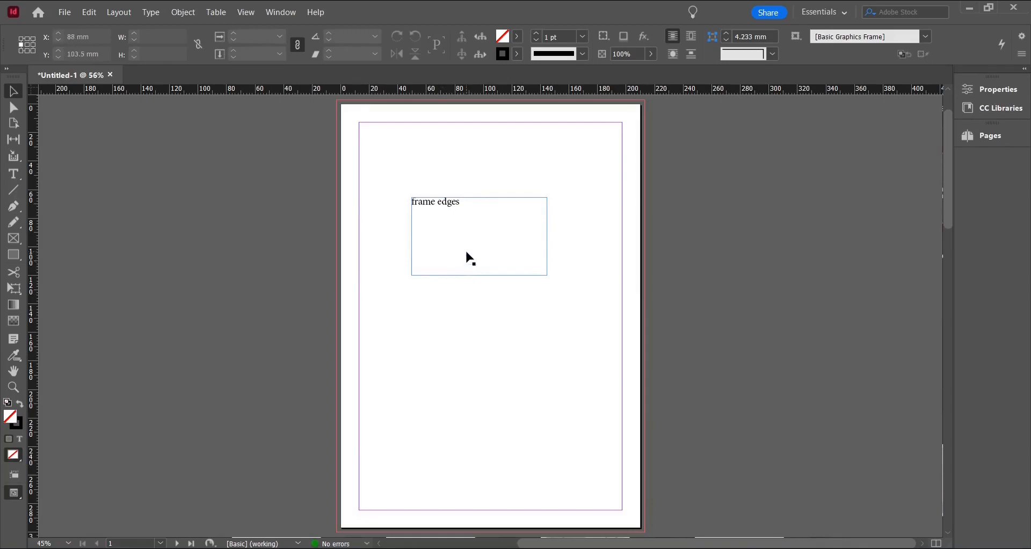
left_click(13, 474)
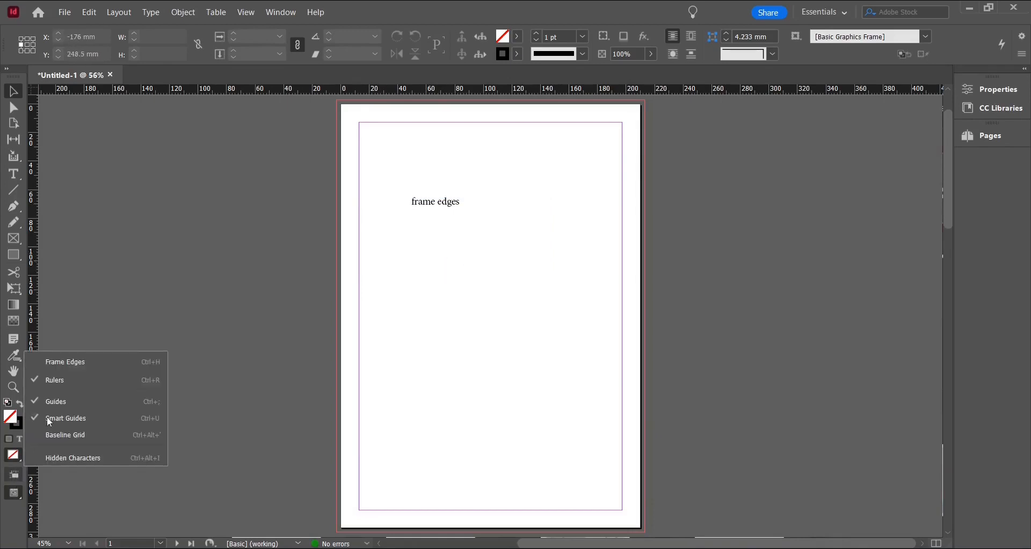
left_click(42, 368)
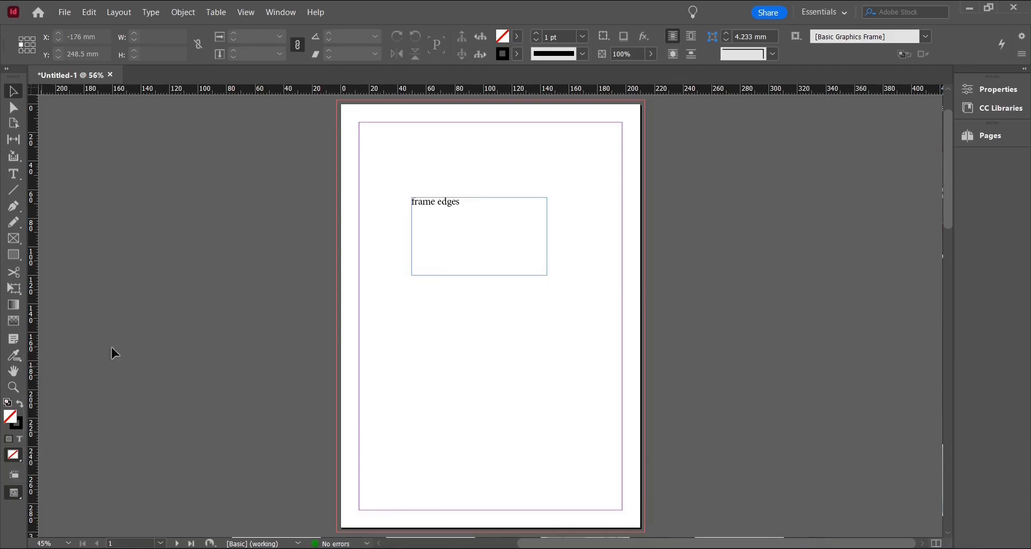
Select the text frame and undo its last move
left_click(451, 214)
left_click_drag(461, 218, 459, 218)
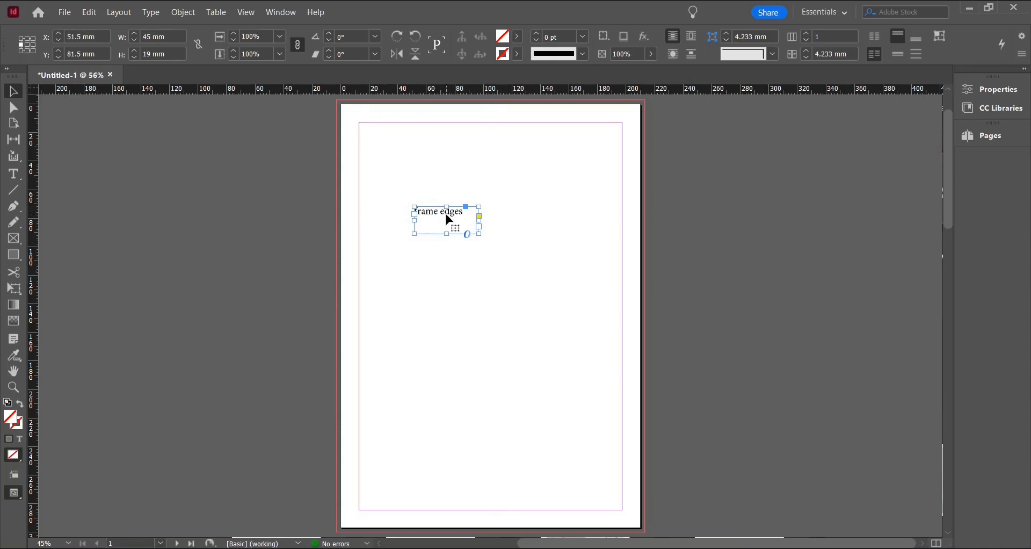
key("ctrl+z")
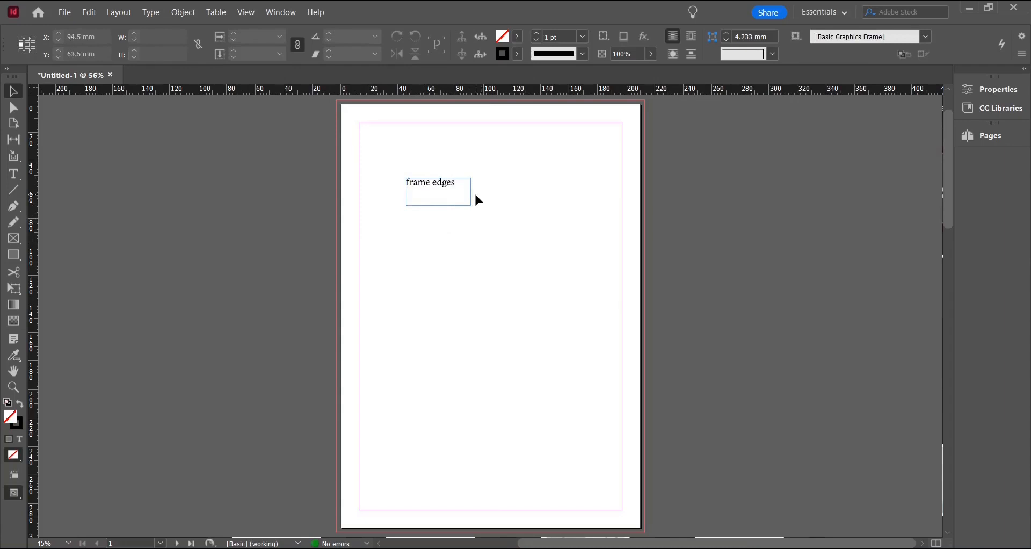
Place the image o boat-g358e2dc8c_1920 as a frame about 96 × 64 mm below the text frame
left_click(67, 20)
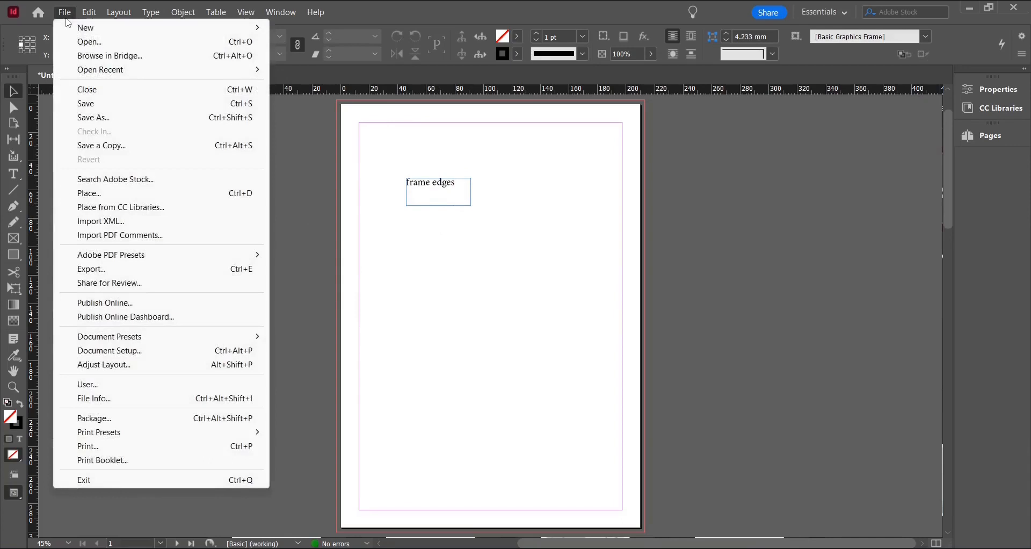
left_click(96, 195)
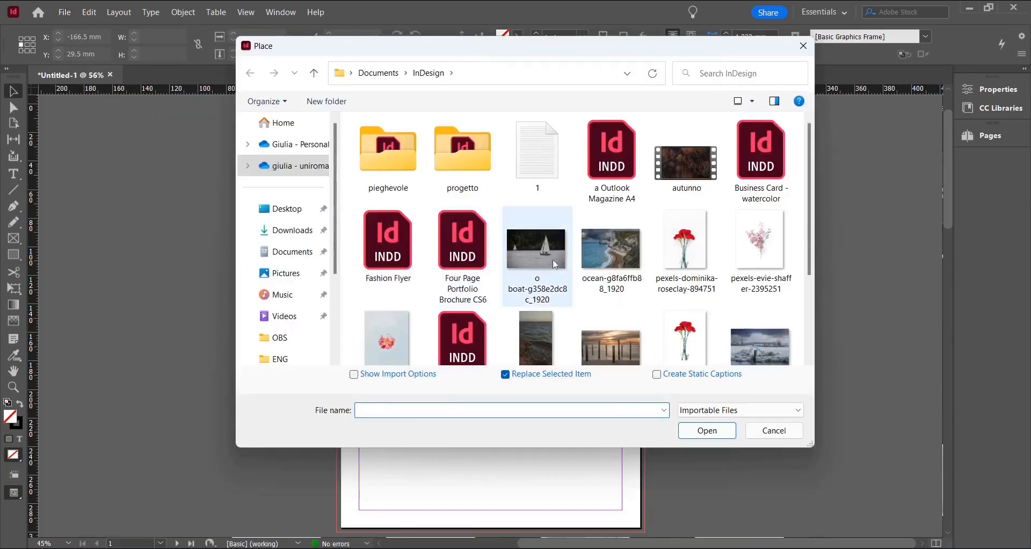
left_click(556, 250)
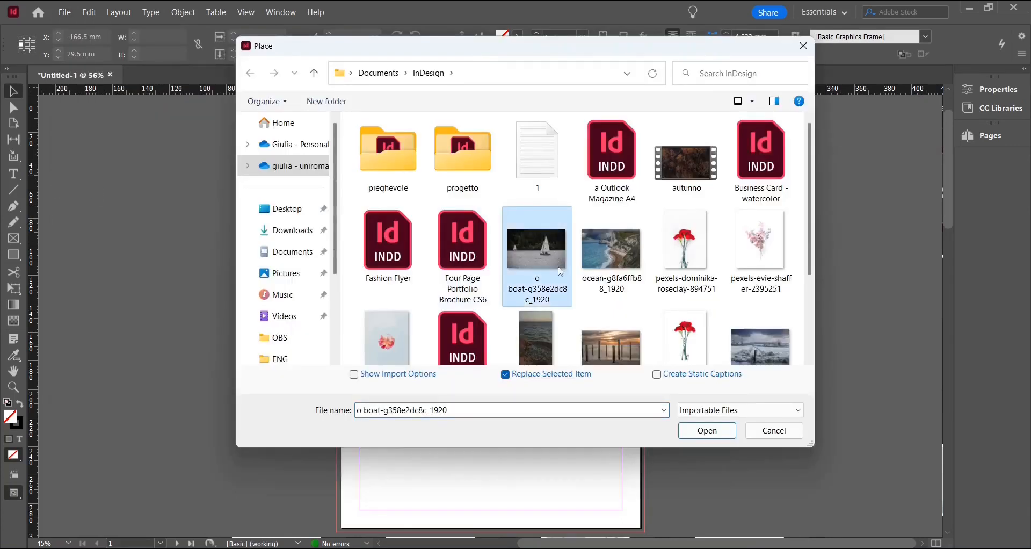
left_click(725, 430)
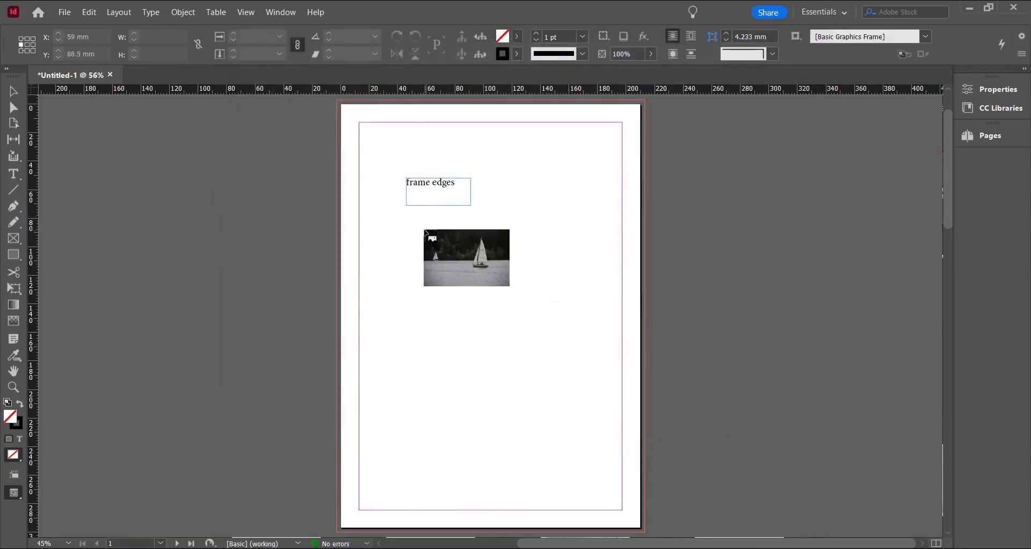
left_click_drag(386, 237, 526, 321)
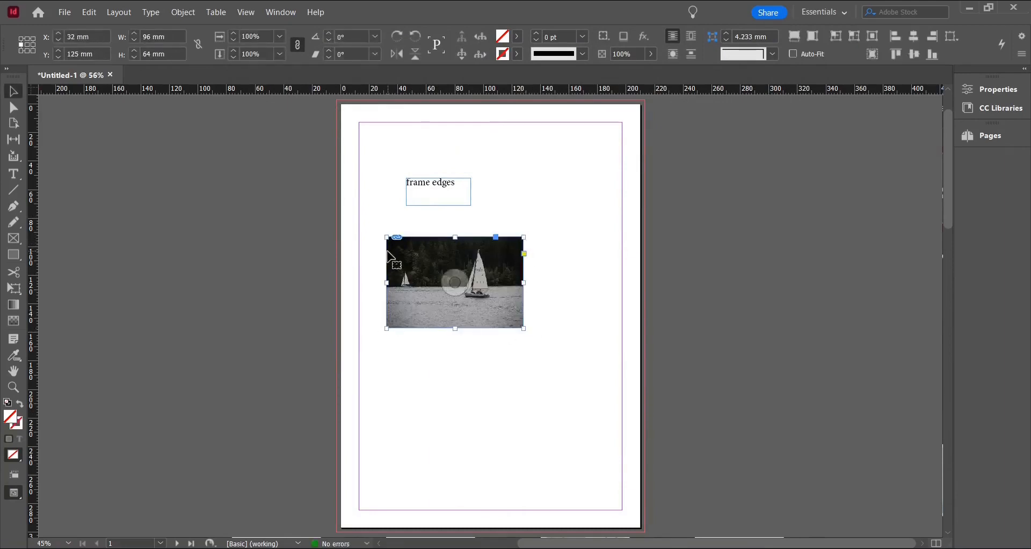
Hide the frame edges and deselect the image
left_click(18, 475)
left_click(40, 369)
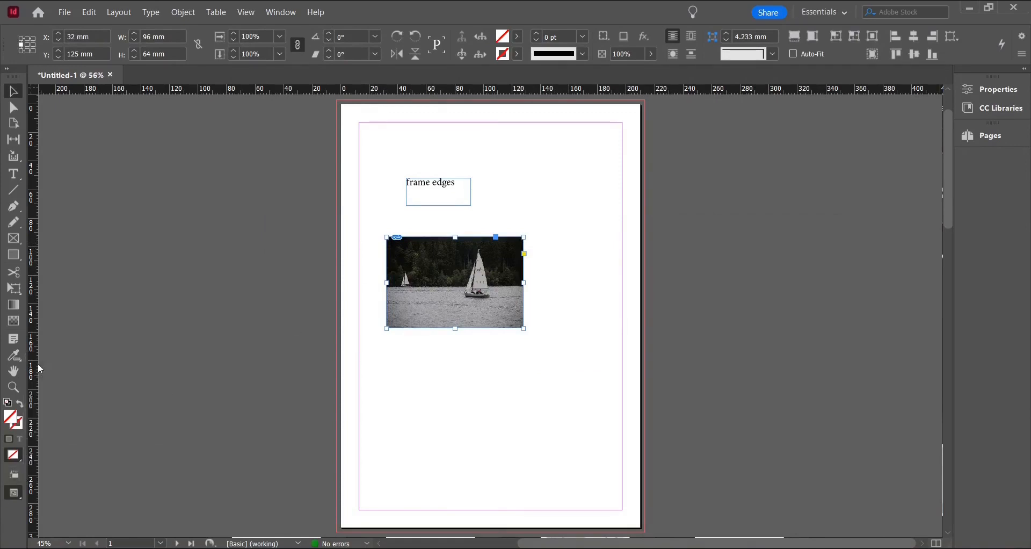
left_click(594, 383)
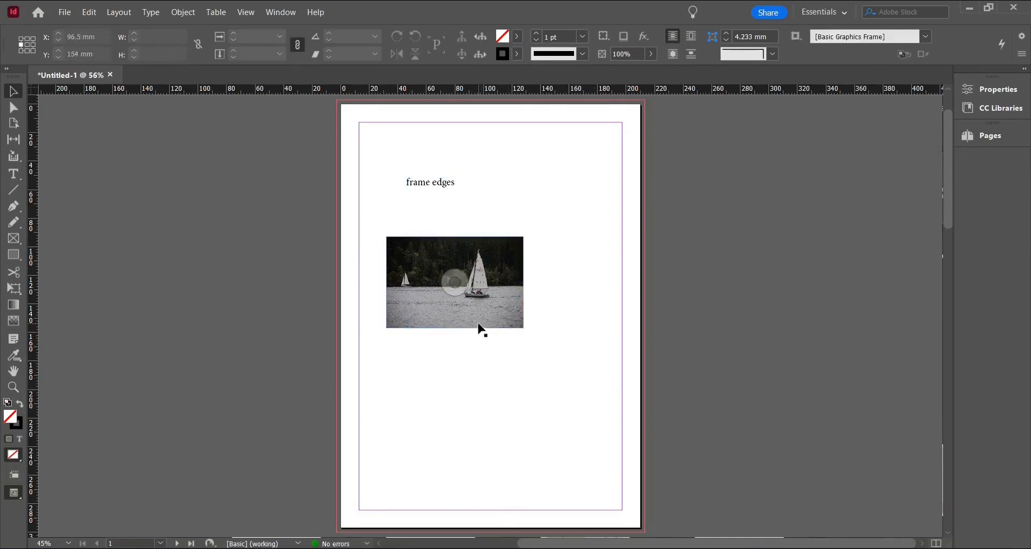
Show the frame edges again
key("ctrl+1")
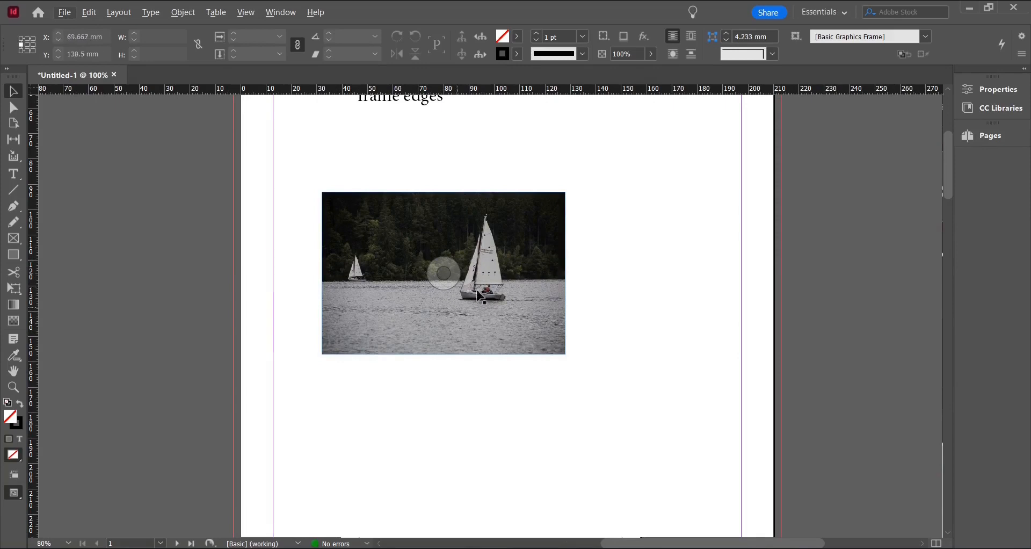
scroll(479, 286, "down", 2)
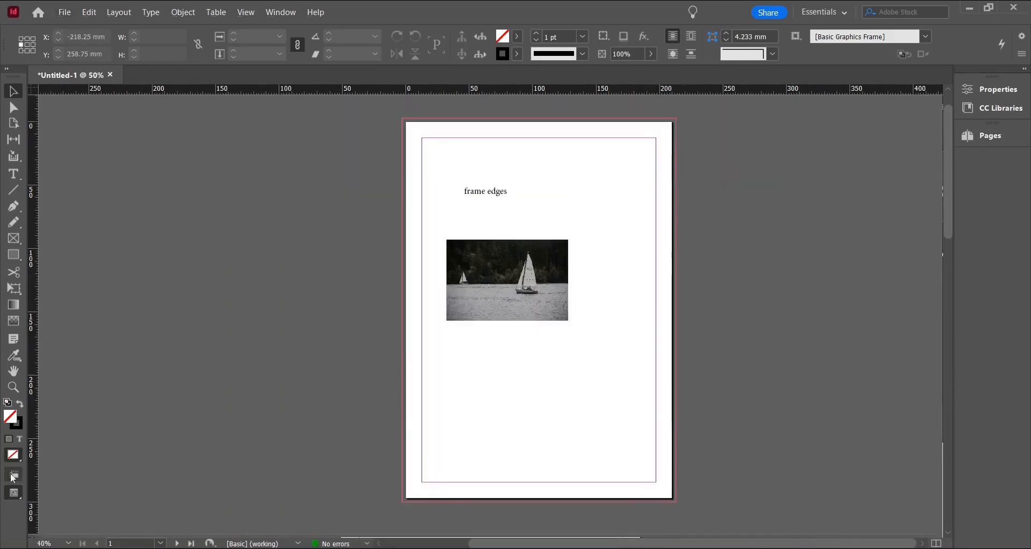
left_click(14, 475)
left_click(47, 368)
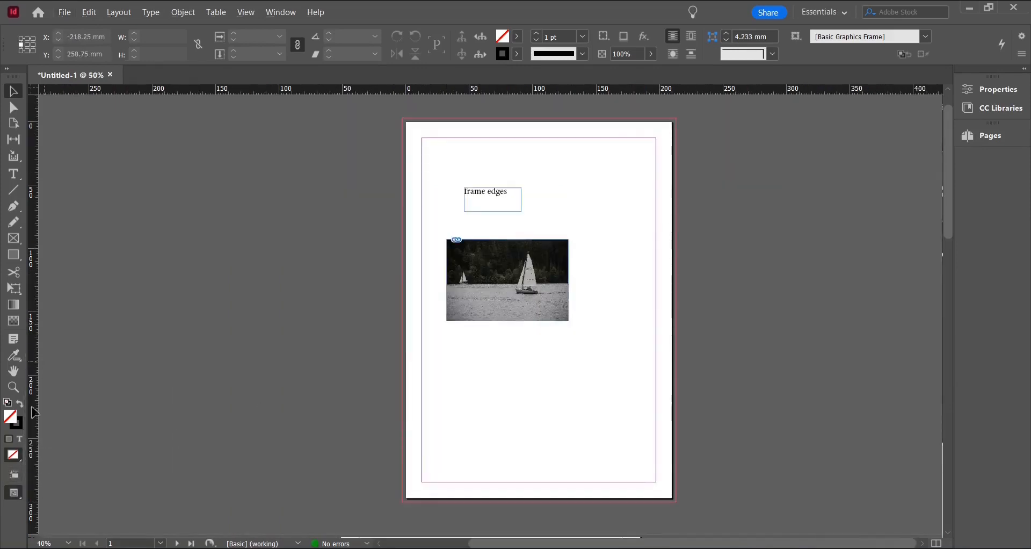
left_click(15, 482)
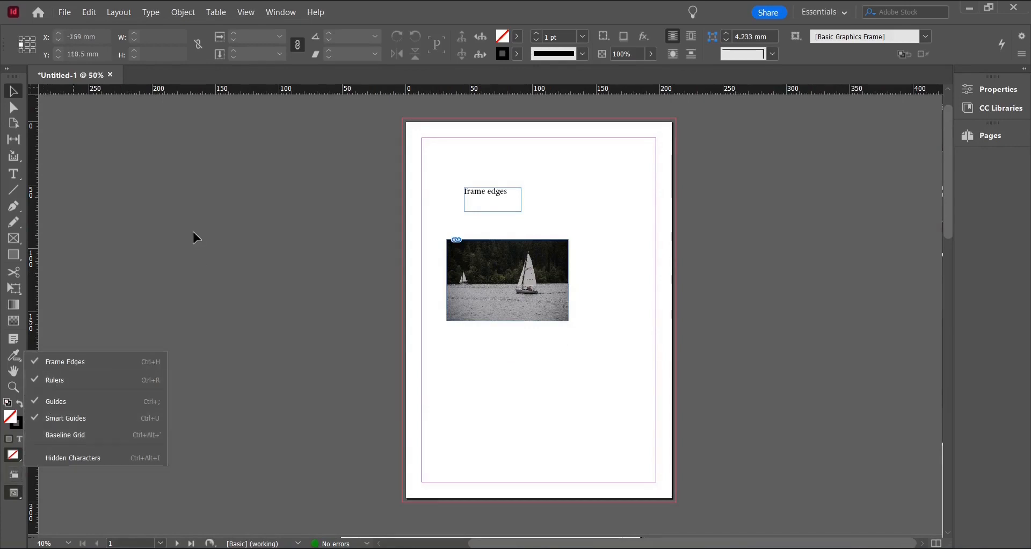
left_click(85, 120)
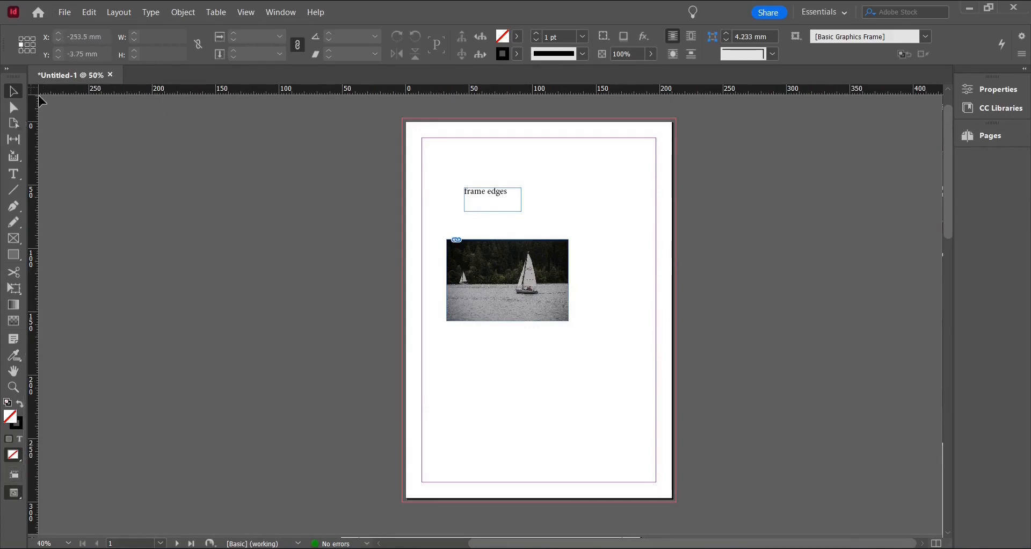
Switch the ruler units to centimetres, then to picas
right_click(173, 92)
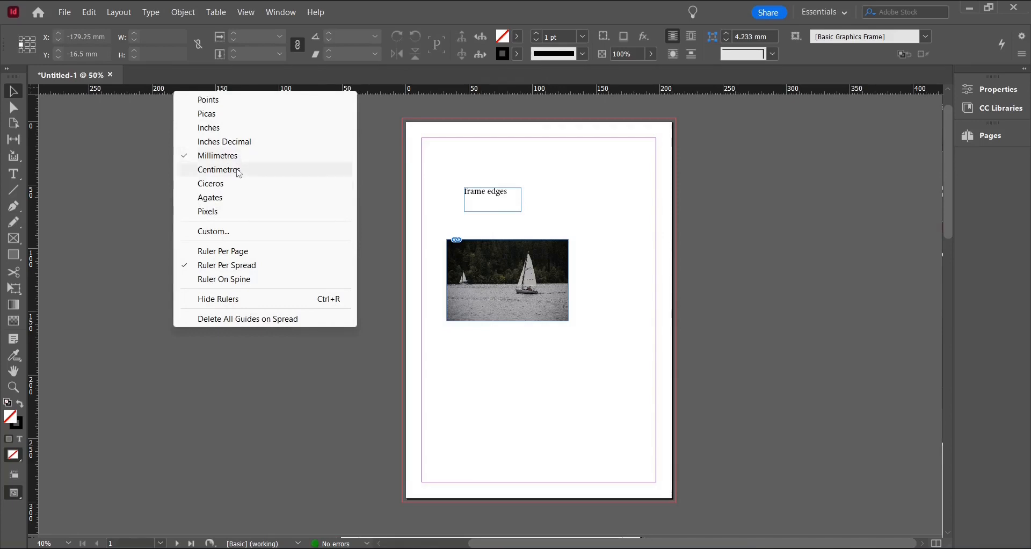
left_click(238, 169)
right_click(243, 101)
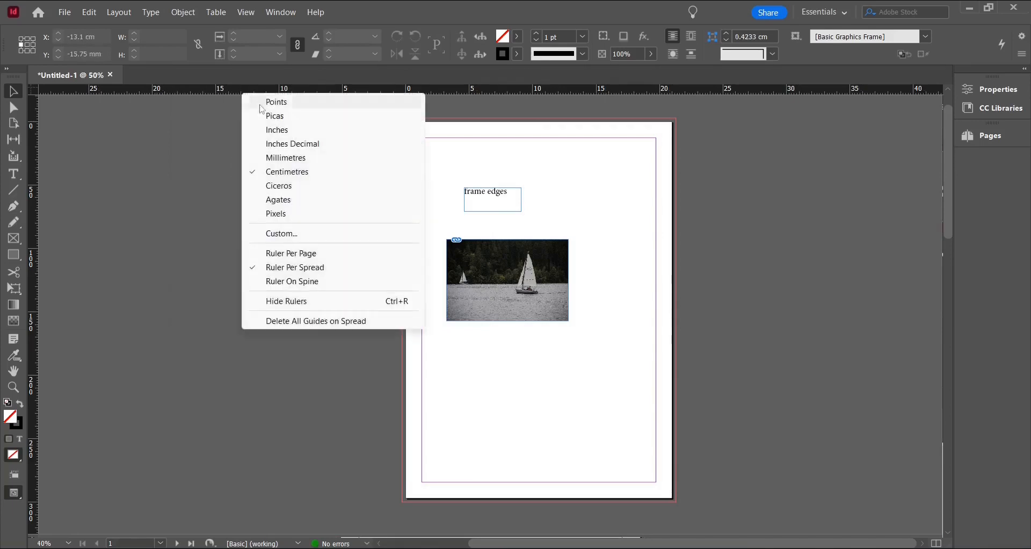
left_click(257, 115)
Switch the ruler units to pixels, then back to millimetres
right_click(228, 100)
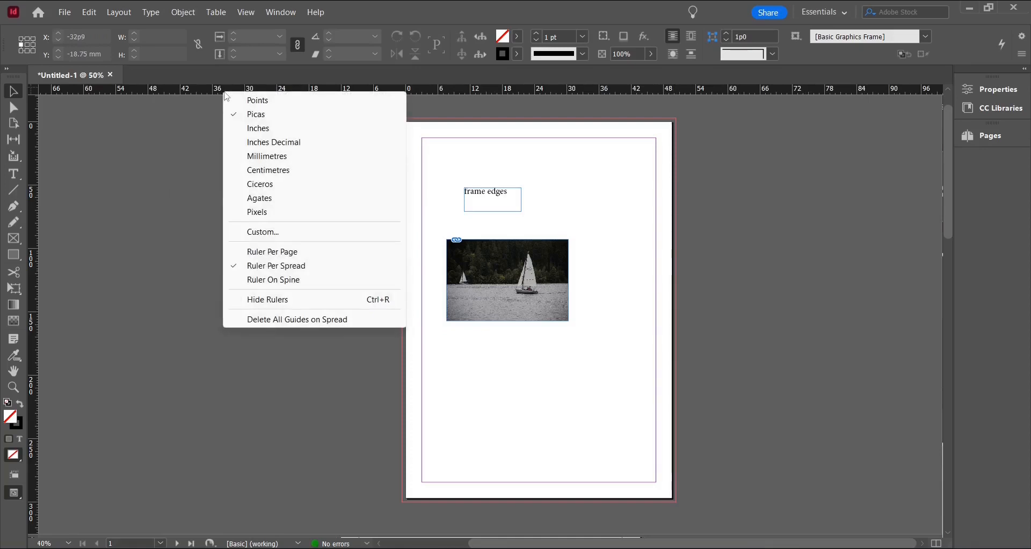
left_click(264, 214)
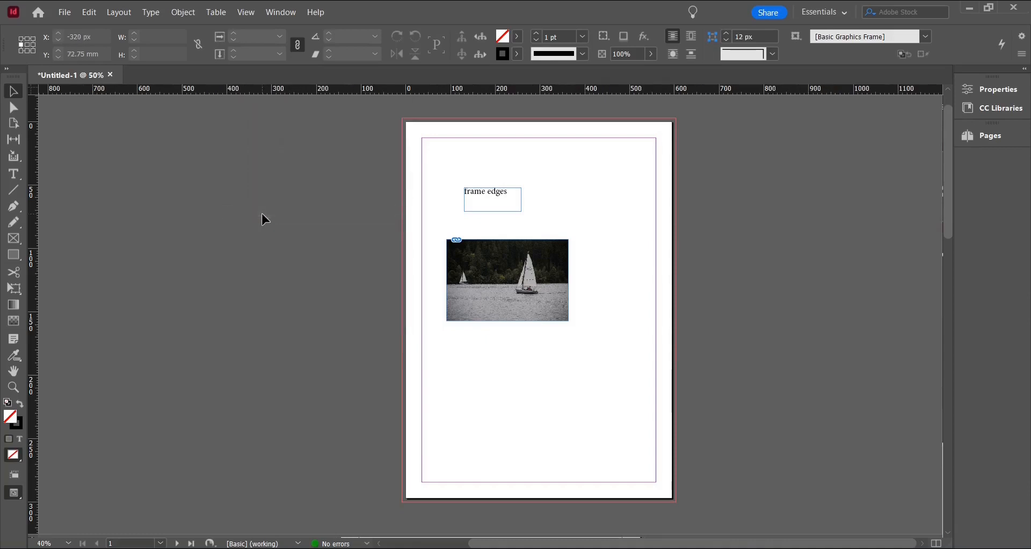
right_click(225, 96)
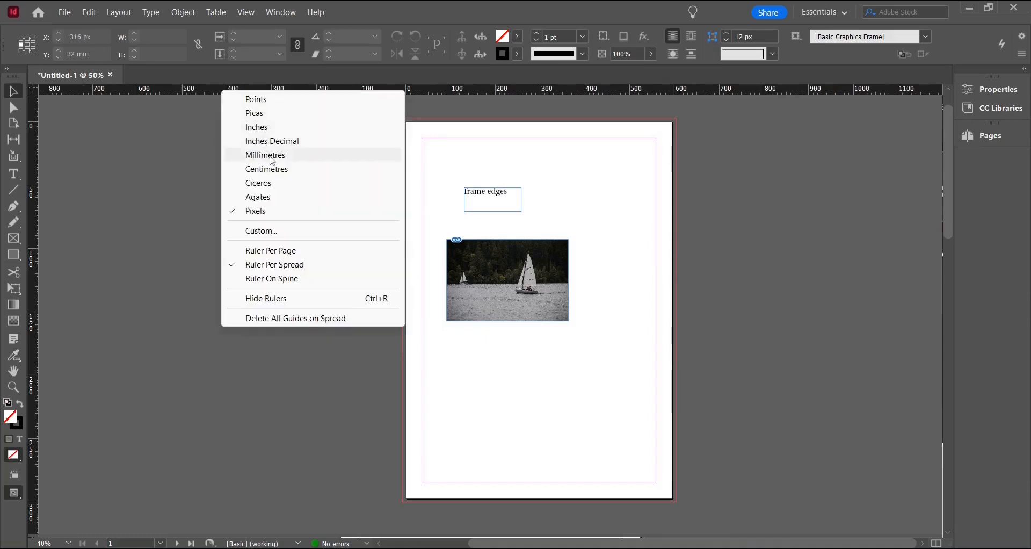
left_click(269, 155)
Drag a horizontal ruler guide onto the page at about 34.5 mm
right_click(145, 89)
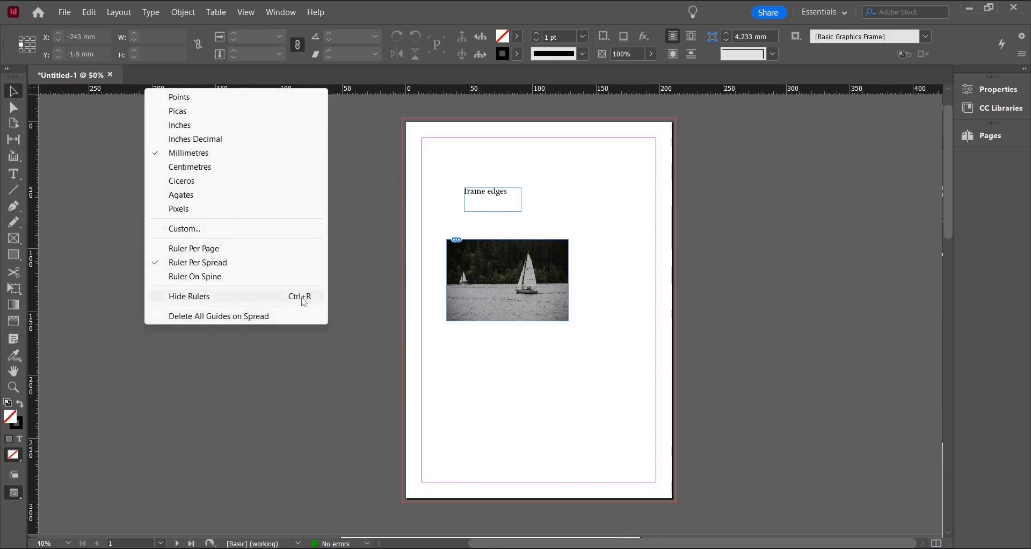
left_click(362, 301)
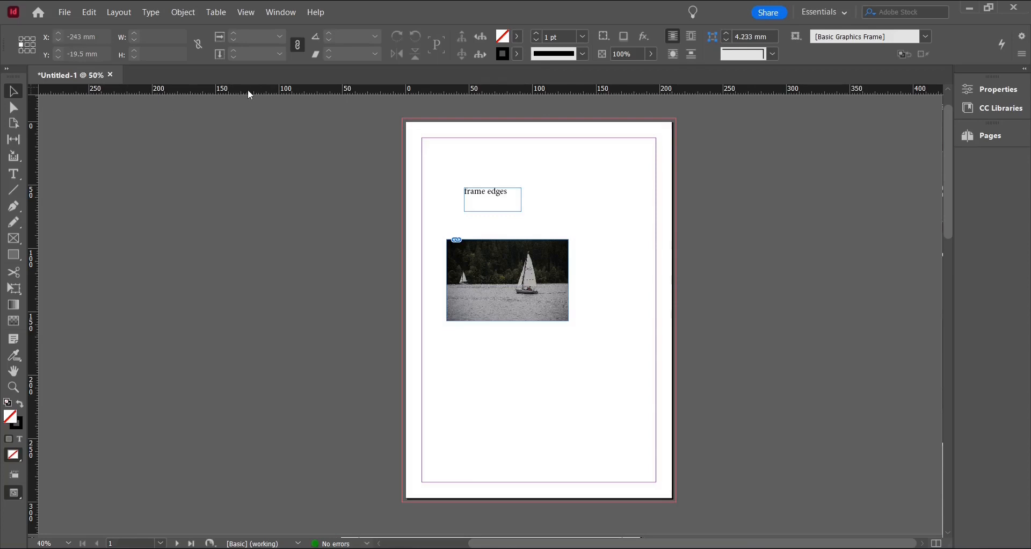
left_click_drag(247, 89, 296, 167)
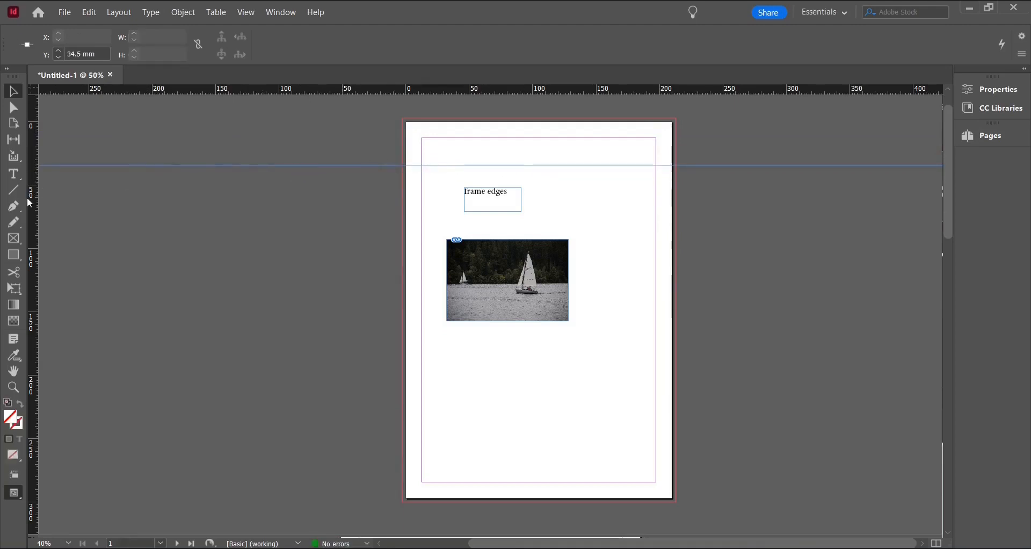
Create a vertical ruler guide and position it at about 155 mm
left_click_drag(31, 202, 337, 222)
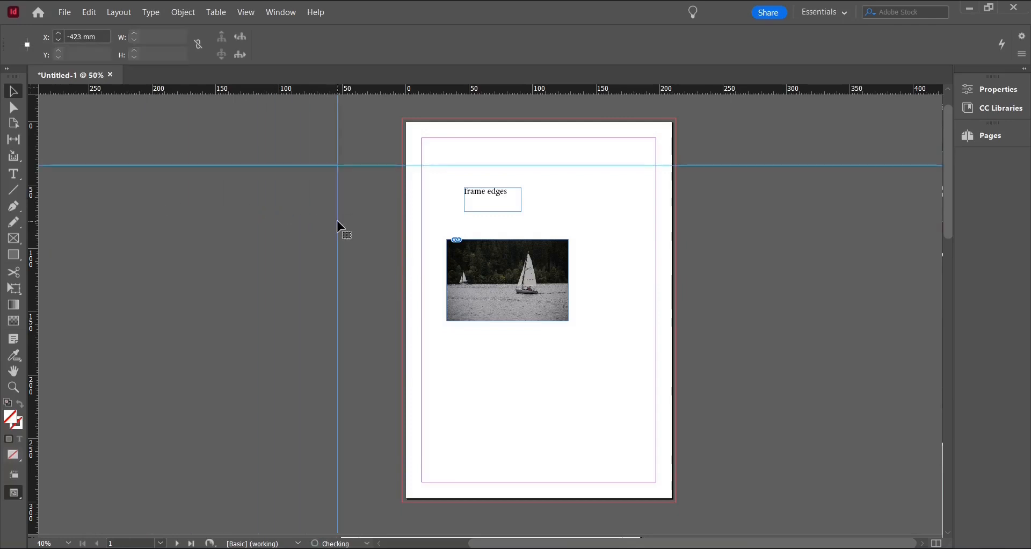
left_click(345, 224)
left_click_drag(339, 176, 603, 182)
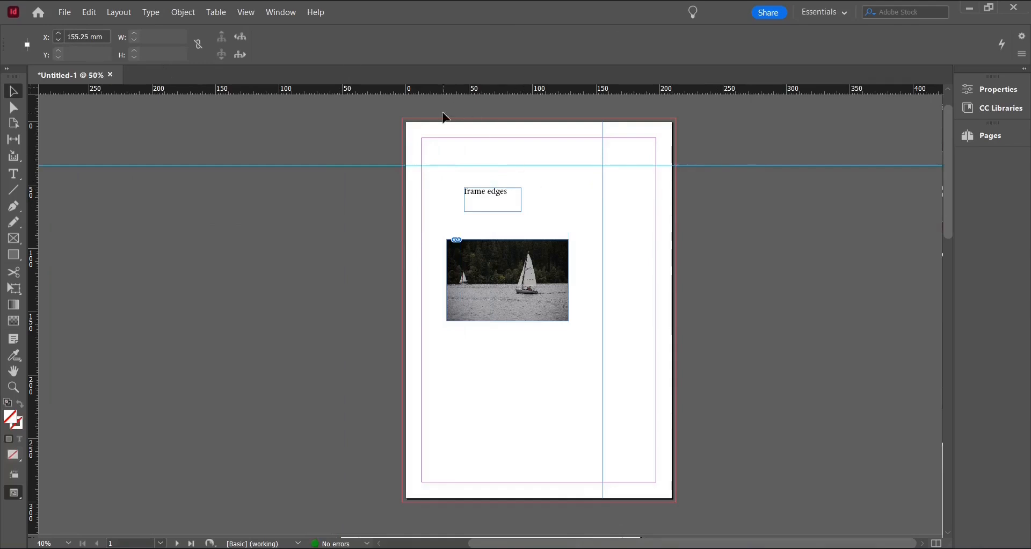
Move the text frame and the image so they snap to the horizontal and vertical guides
left_click_drag(497, 203, 583, 186)
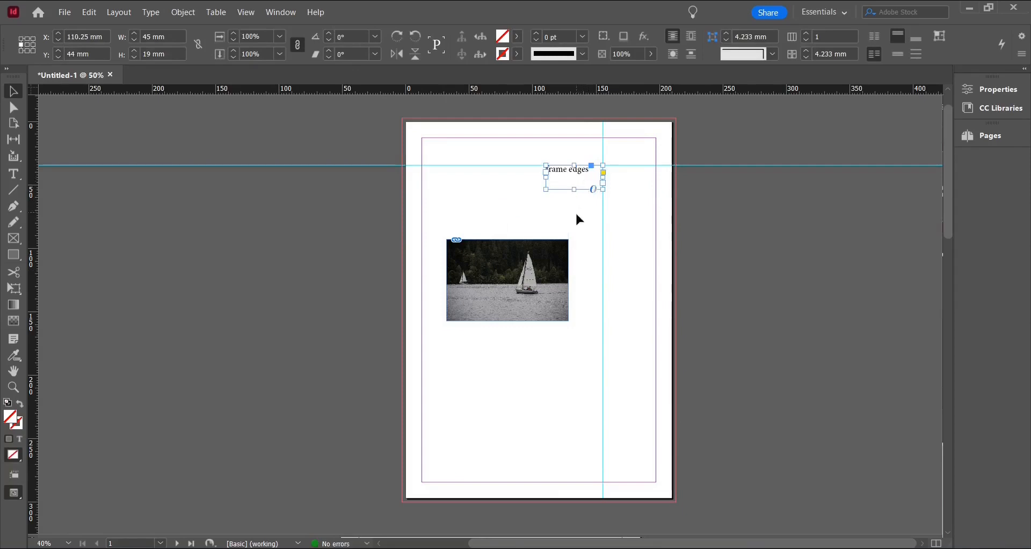
left_click_drag(536, 307, 571, 267)
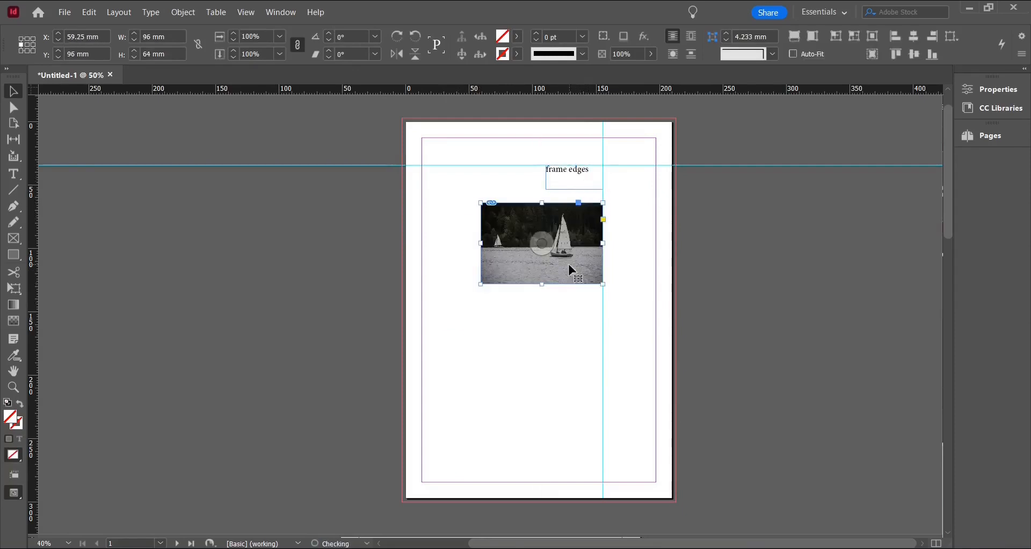
left_click(617, 279)
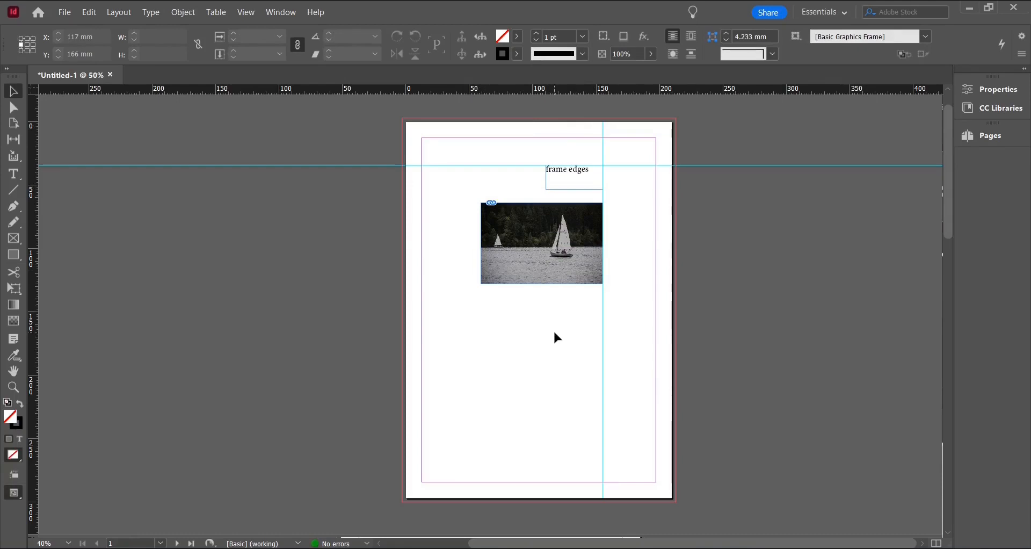
Add several more vertical ruler guides between about 20 and 50 mm near the left margin
scroll(731, 134, "up", 1)
left_click_drag(40, 259, 328, 260)
left_click_drag(45, 251, 347, 249)
left_click(348, 241)
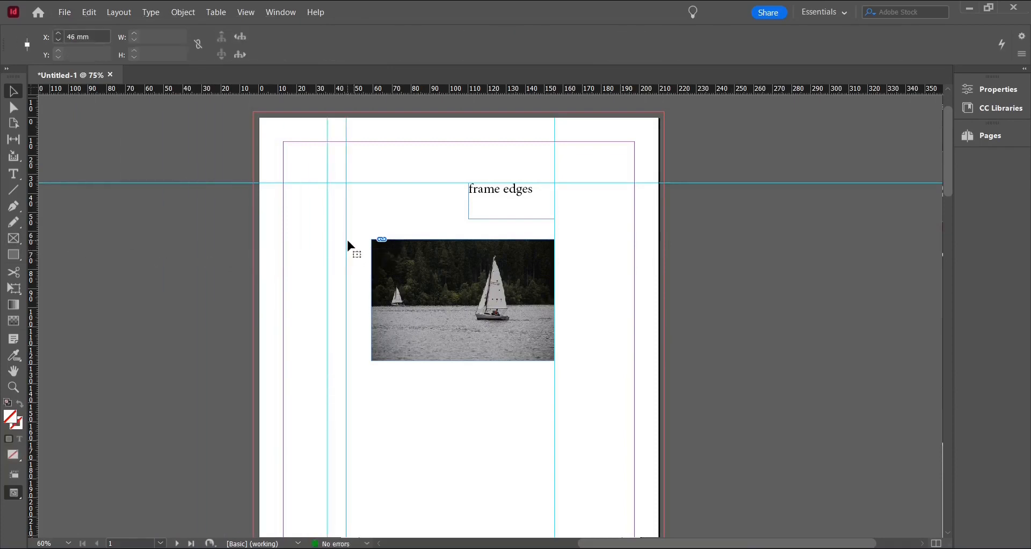
left_click_drag(346, 248, 320, 252)
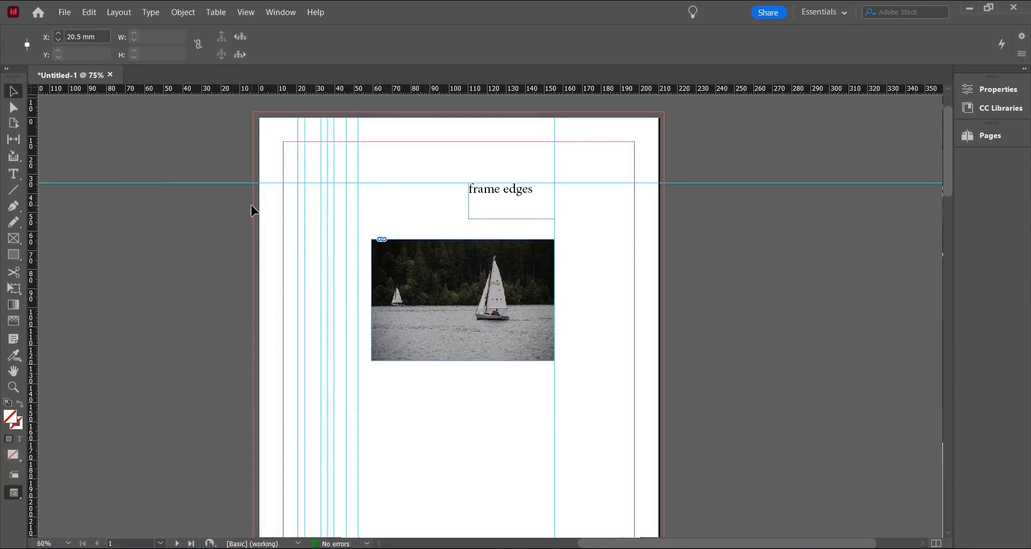
left_click(306, 271)
Open Create Guides and set 7 rows and 7 columns
left_click(119, 15)
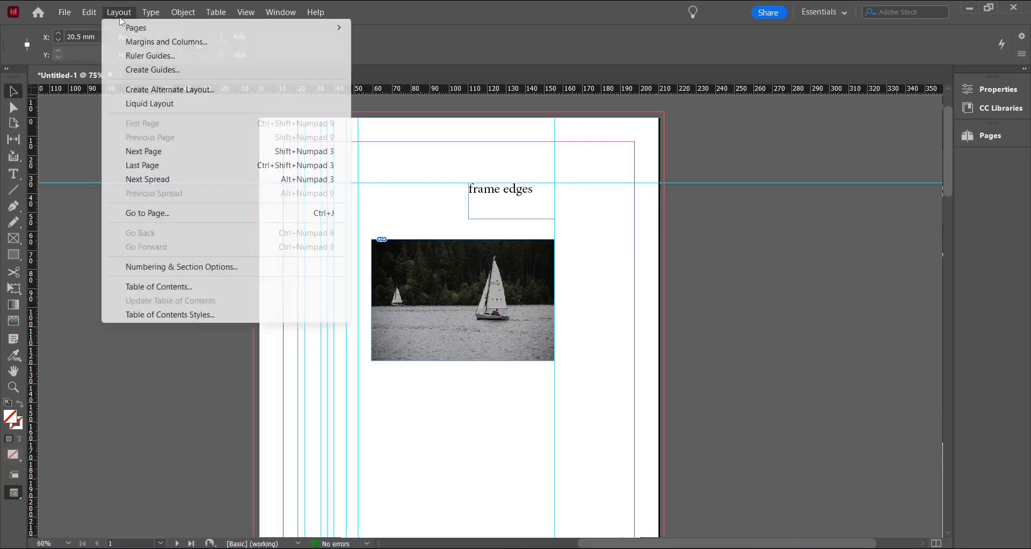
left_click(239, 71)
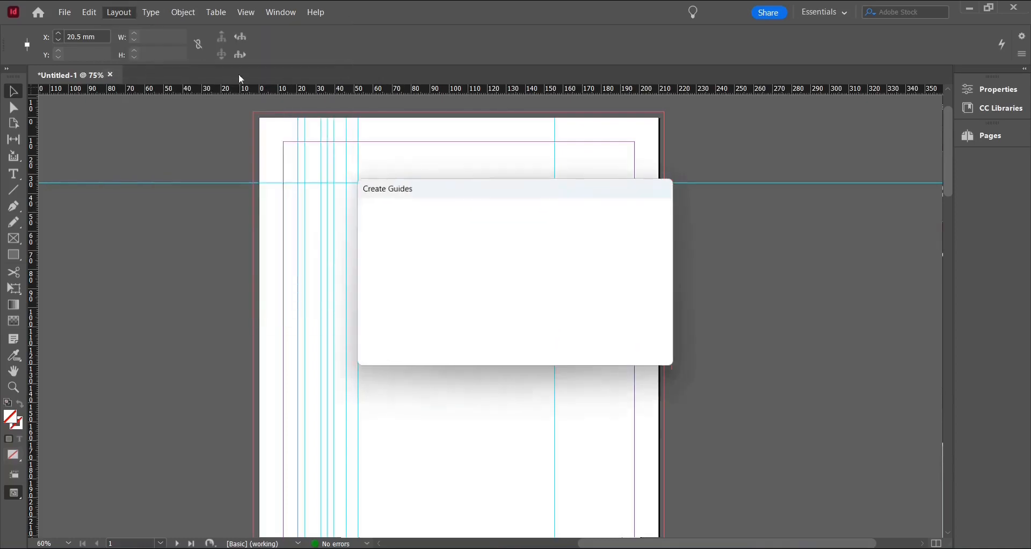
left_click_drag(501, 198, 295, 188)
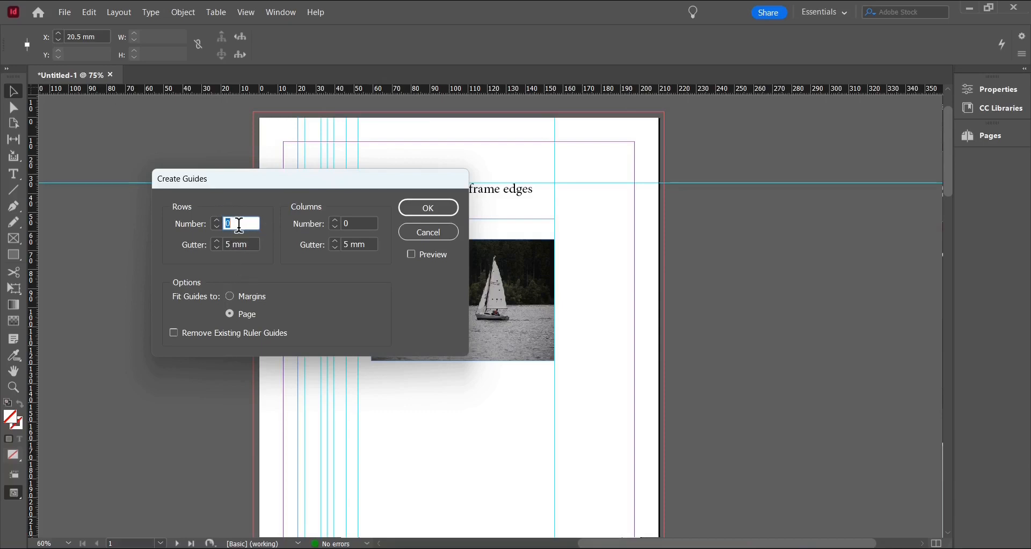
type("7")
key("Tab")
key("Tab")
type("7")
key("Tab")
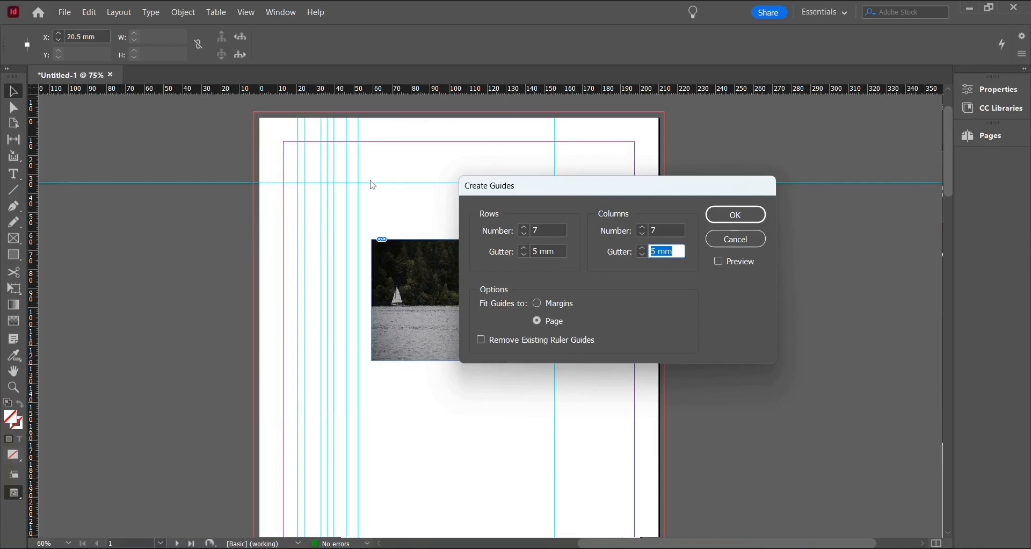
Remove existing ruler guides, preview, set the row gutter to 2 mm and column gutter to 7 mm, and confirm
left_click(482, 340)
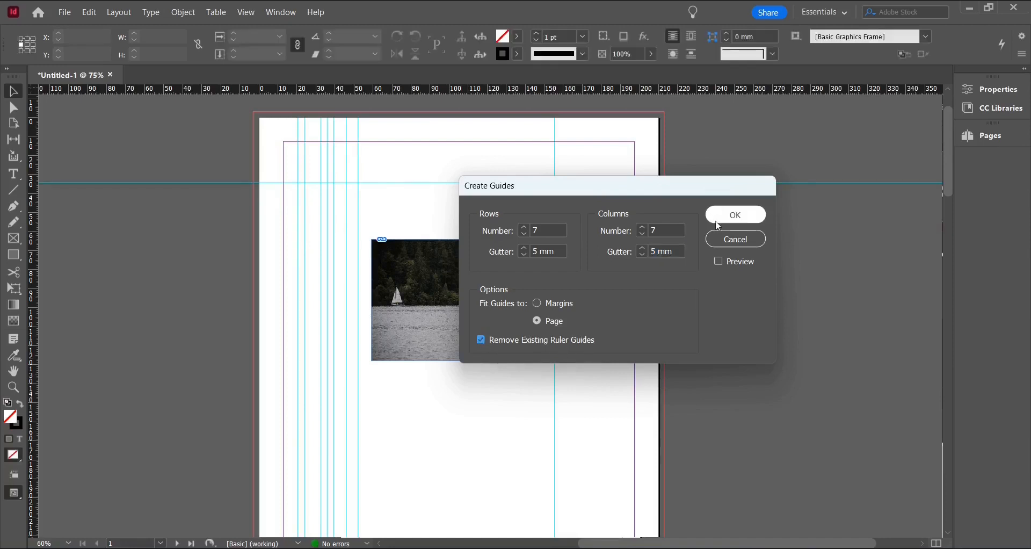
left_click(718, 264)
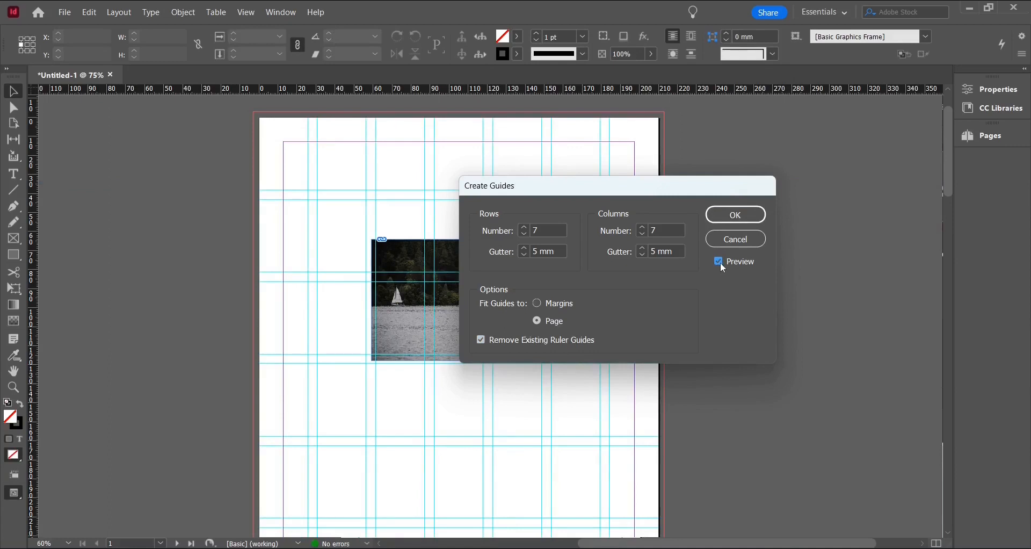
left_click_drag(480, 192, 696, 171)
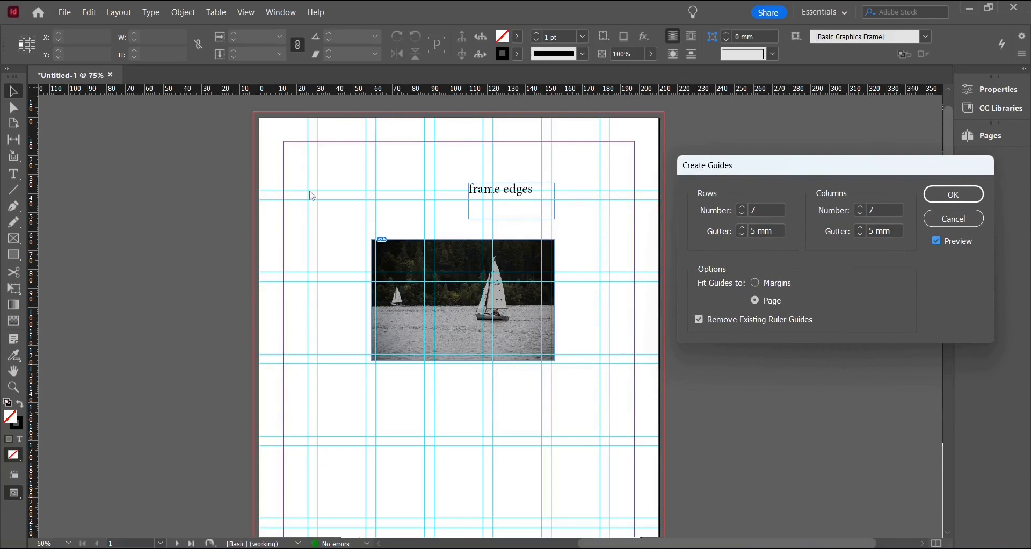
left_click(743, 228)
left_click(743, 234)
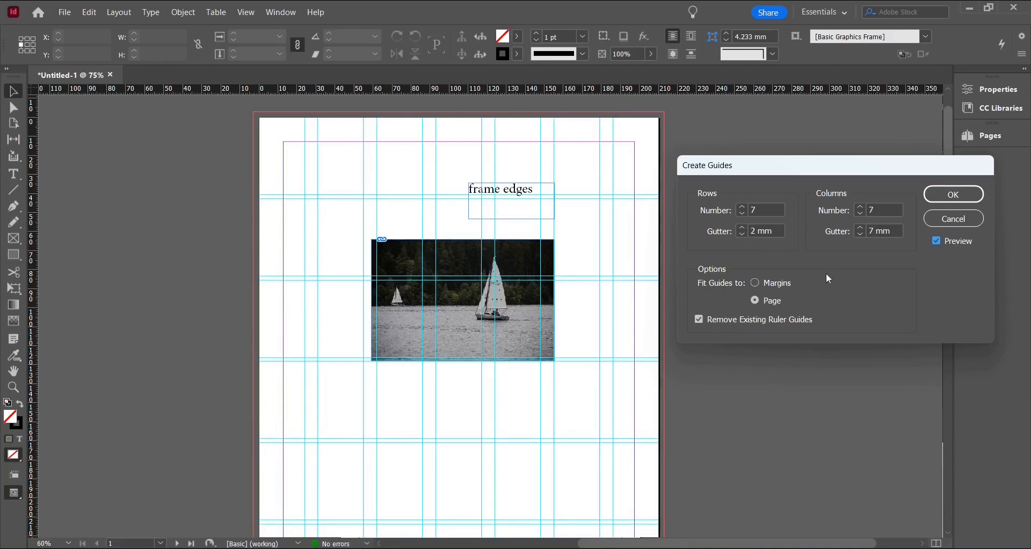
left_click(954, 195)
Hide and show the guides, then switch to Preview screen mode and back to Normal
scroll(364, 345, "down", 2)
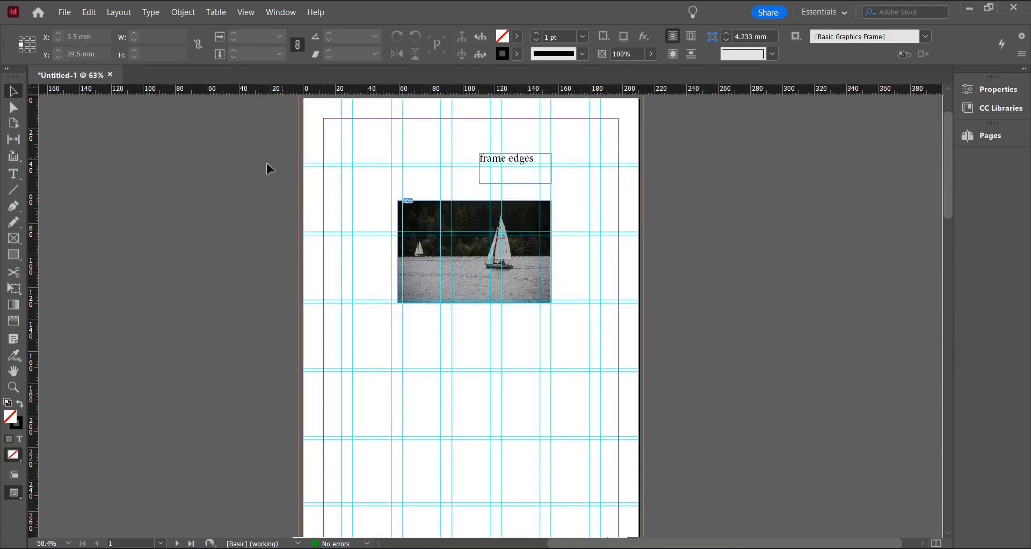
left_click(18, 480)
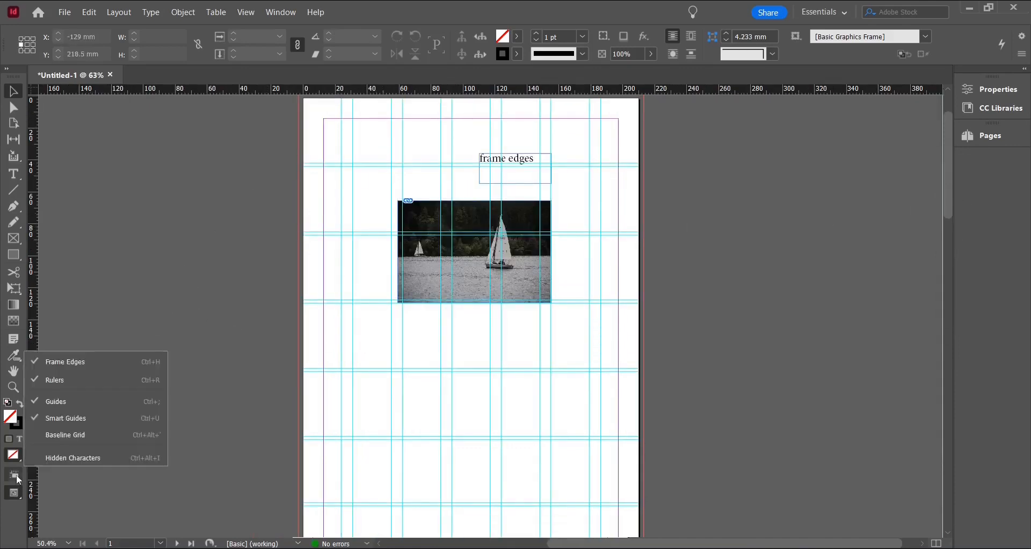
left_click(46, 403)
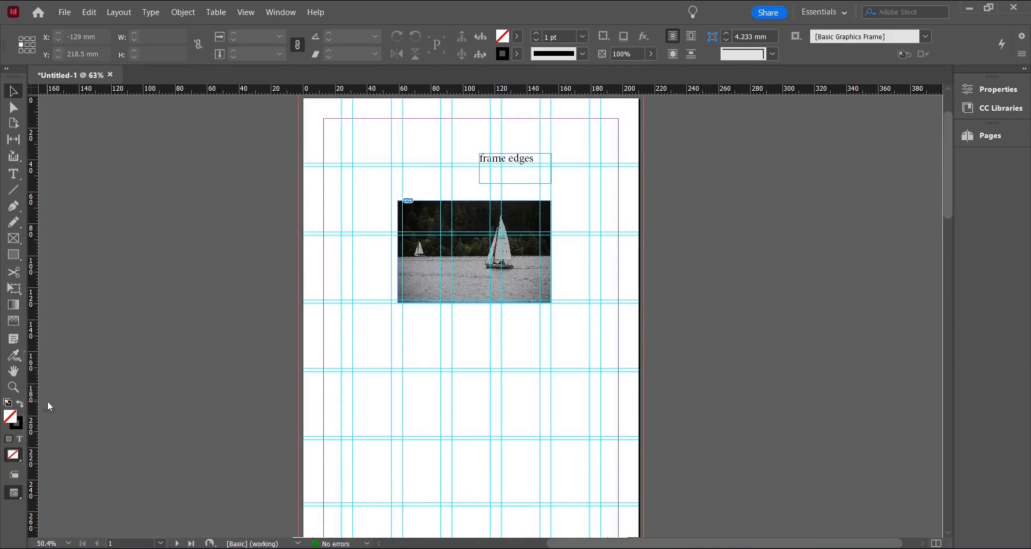
key("ctrl+semicolon")
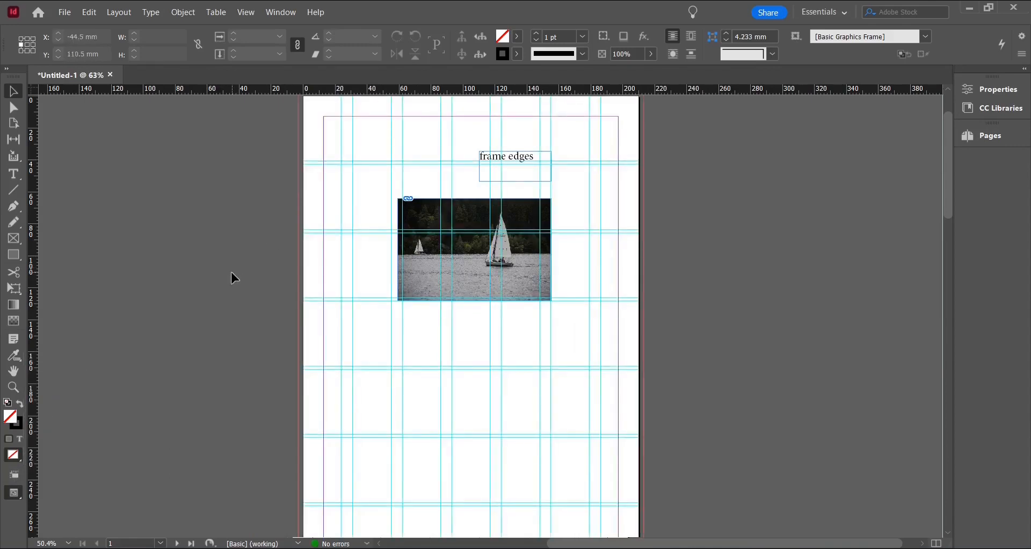
key("w")
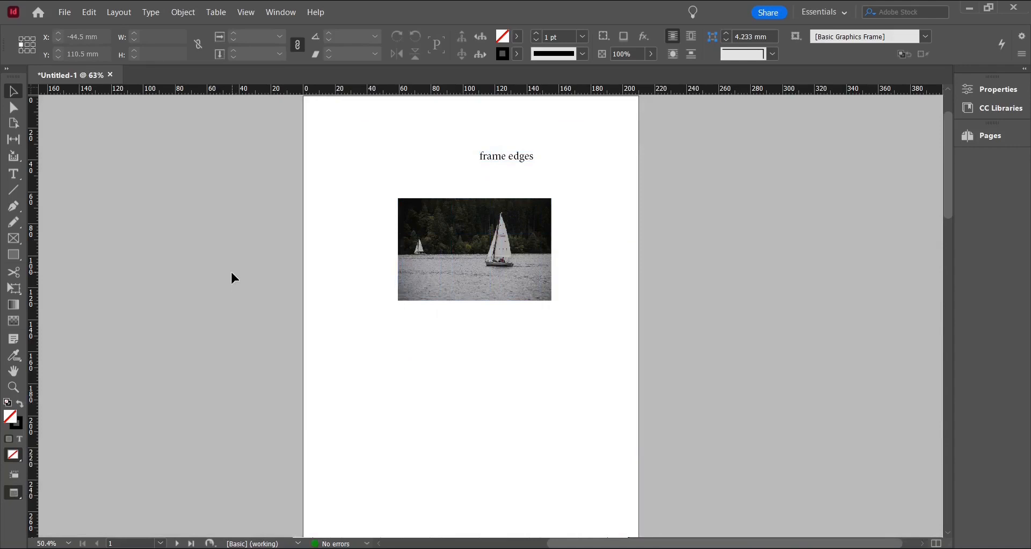
key("w")
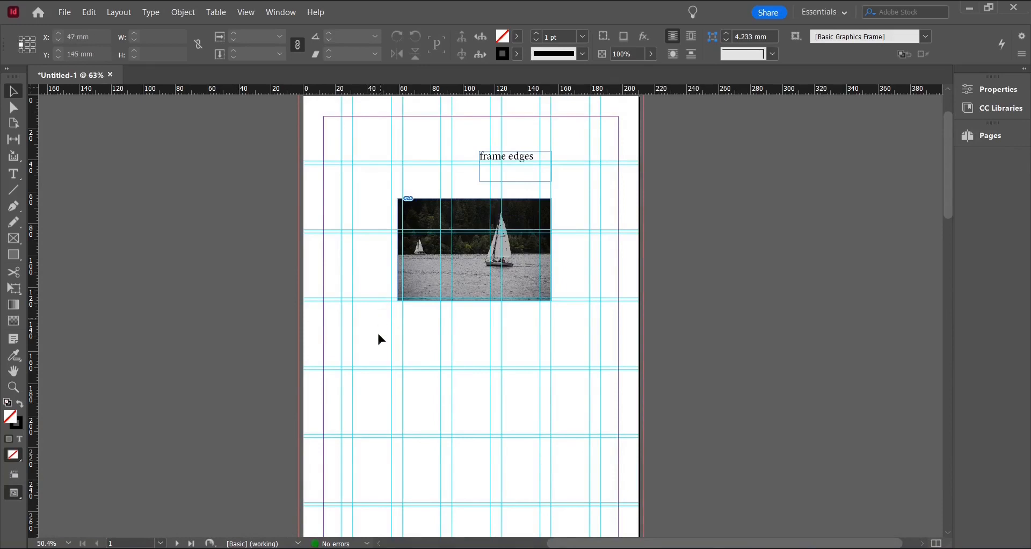
Convert the vertical guide at about 31 mm into a liquid guide
scroll(370, 376, "up", 2)
scroll(369, 372, "up", 2)
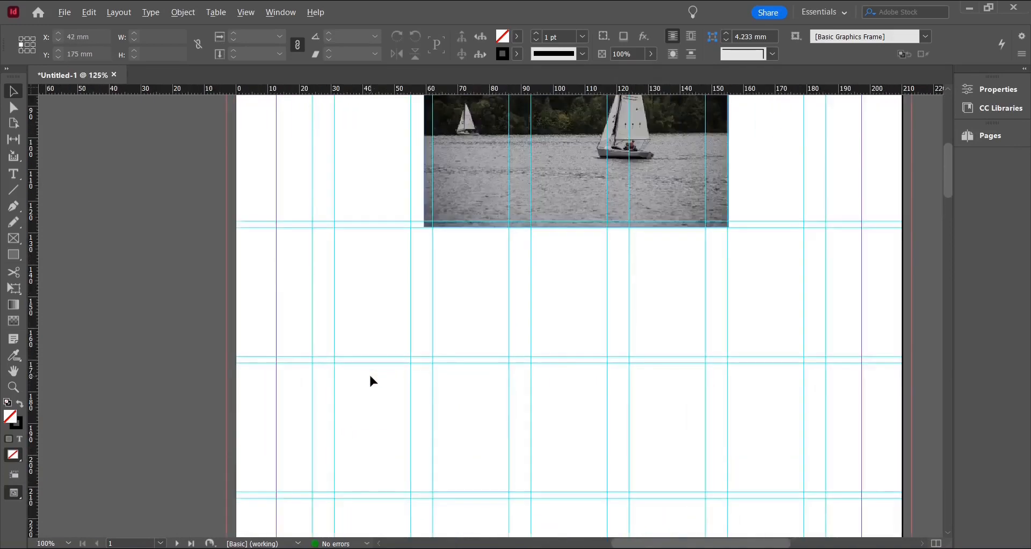
left_click(326, 319)
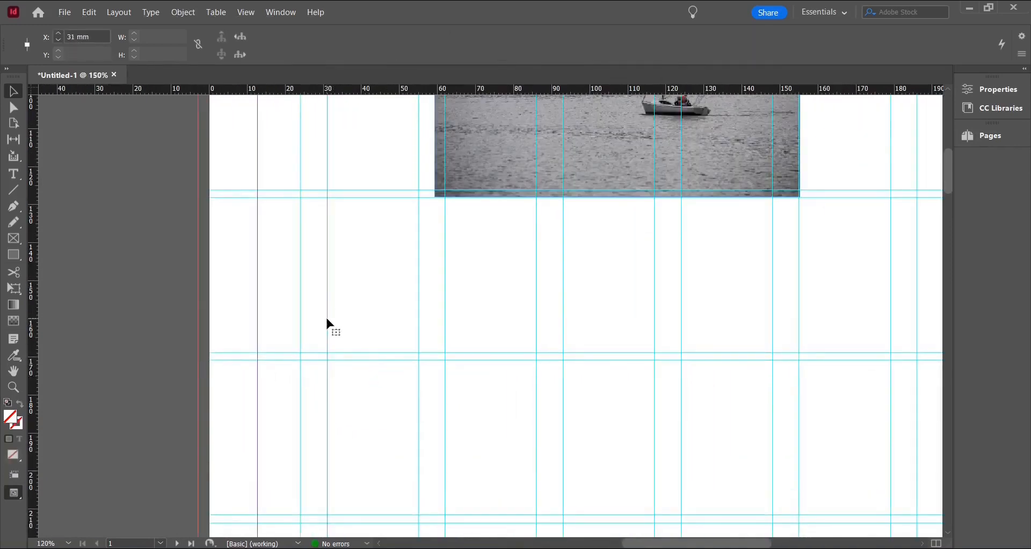
right_click(326, 320)
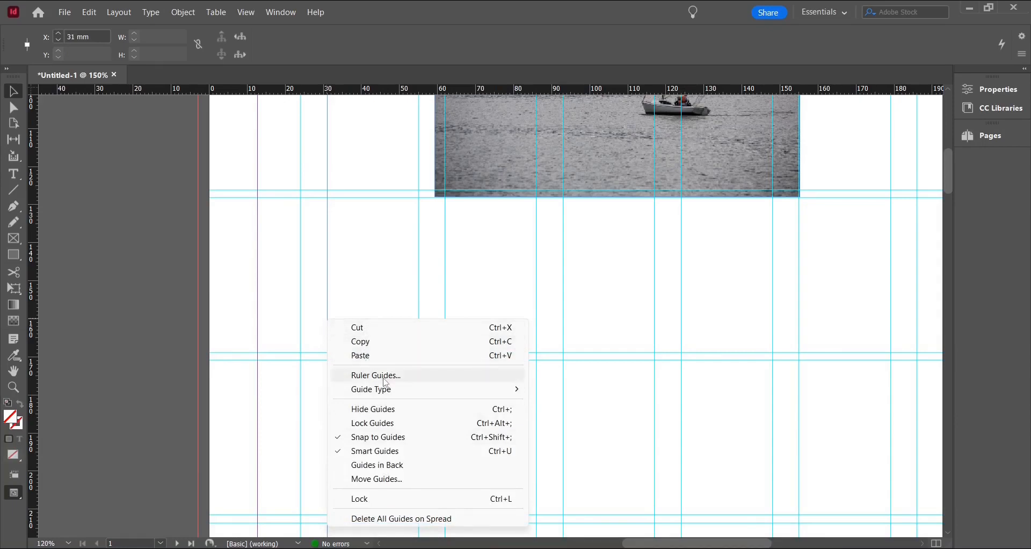
mouse_move(386, 392)
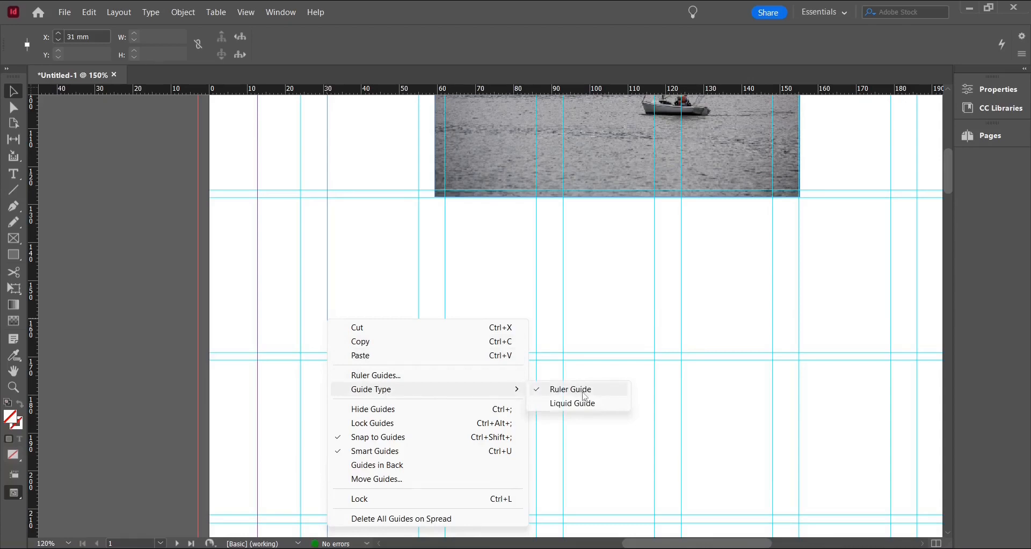
left_click(582, 403)
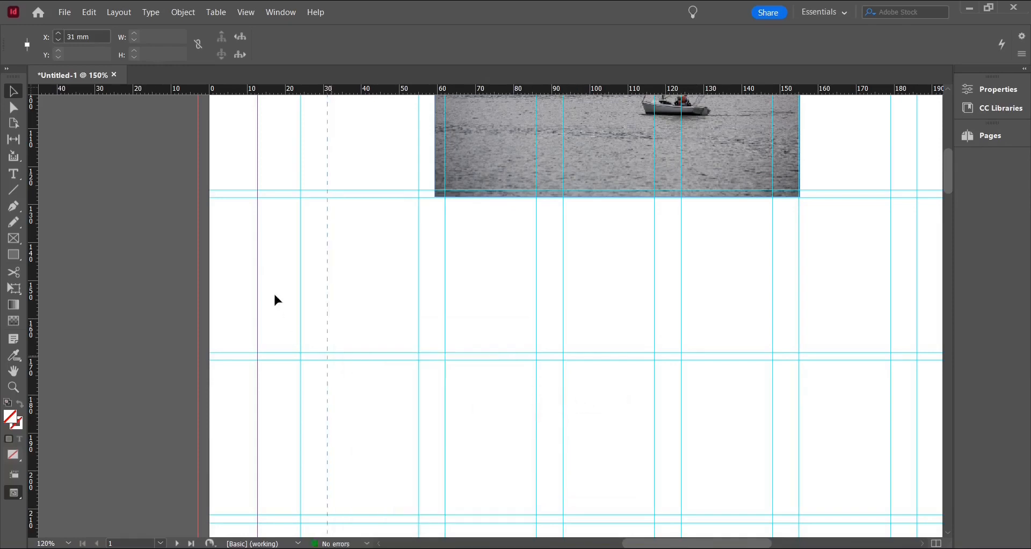
Set the ruler guides' colour to Brick Red and view threshold to 25%
right_click(328, 324)
left_click(404, 381)
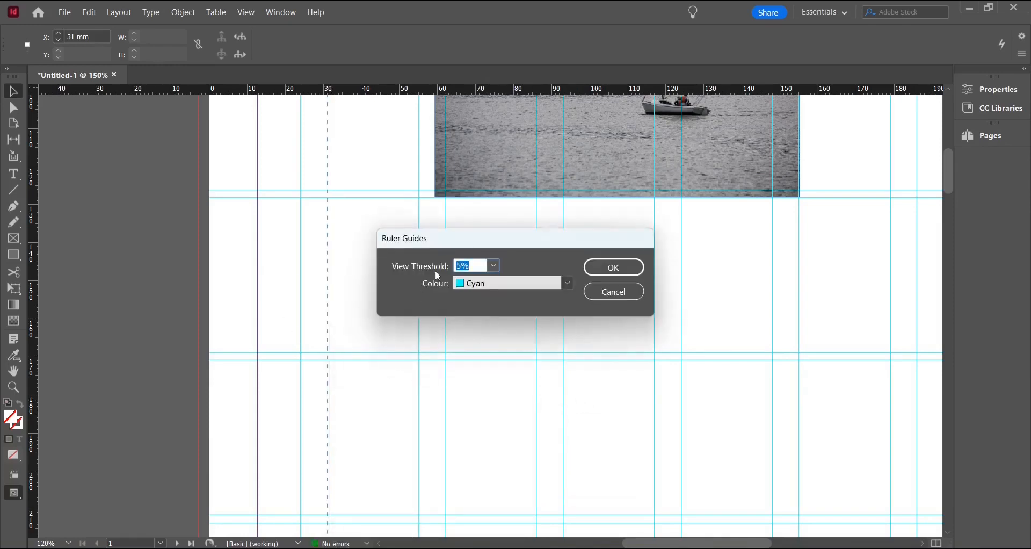
left_click(568, 284)
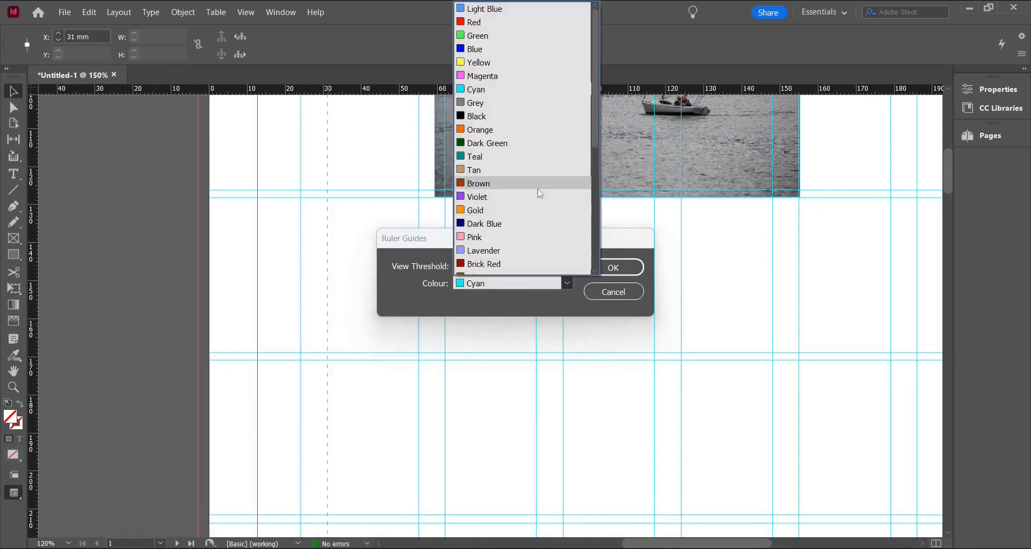
scroll(516, 207, "down", 1)
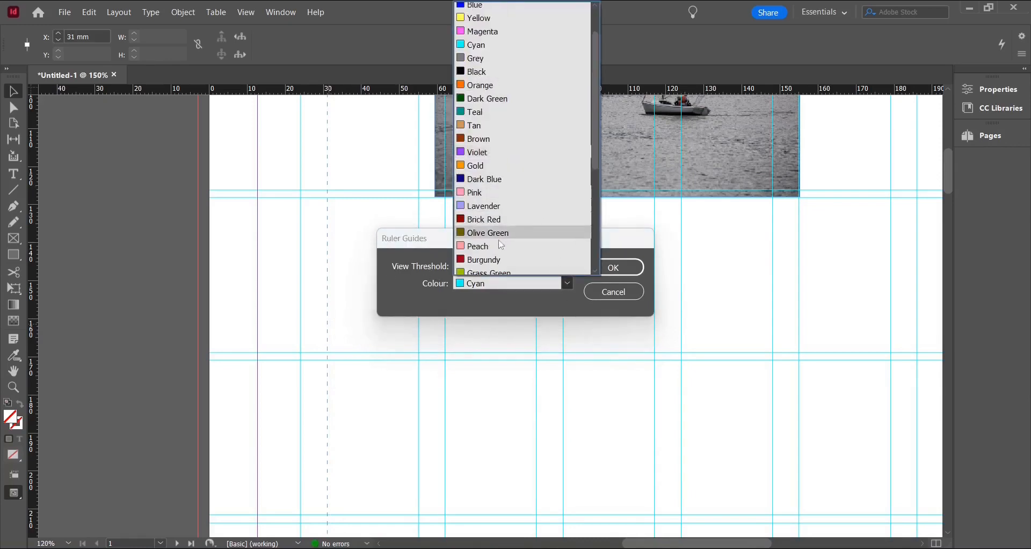
left_click(495, 221)
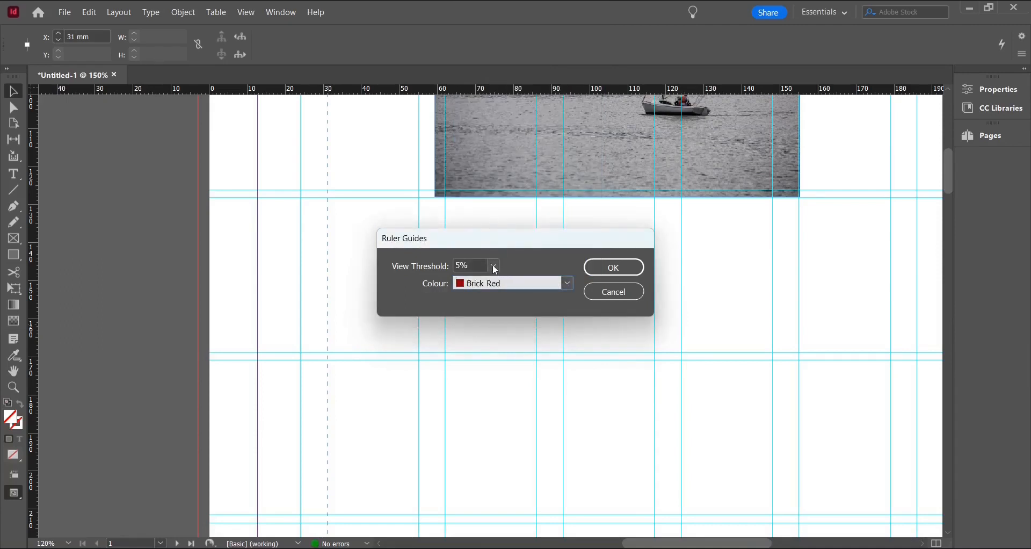
left_click(494, 267)
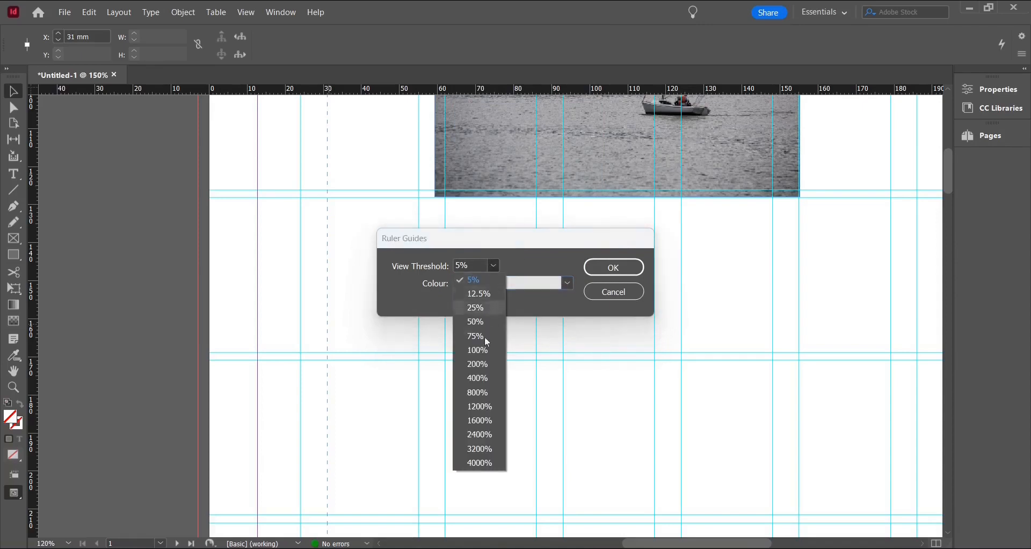
left_click(481, 307)
left_click(607, 268)
Lock the guides
scroll(408, 311, "down", 1)
scroll(407, 311, "down", 2)
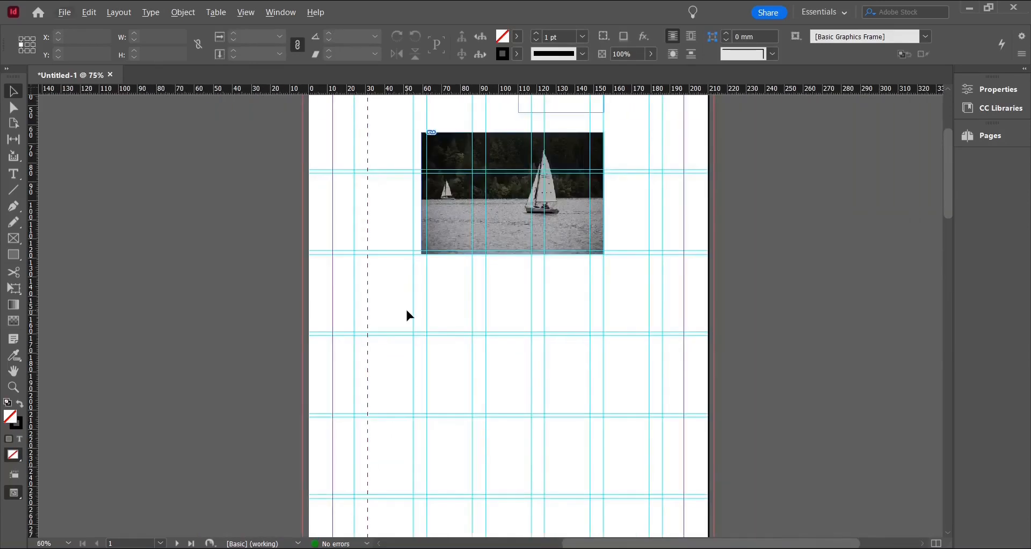
scroll(407, 311, "down", 3)
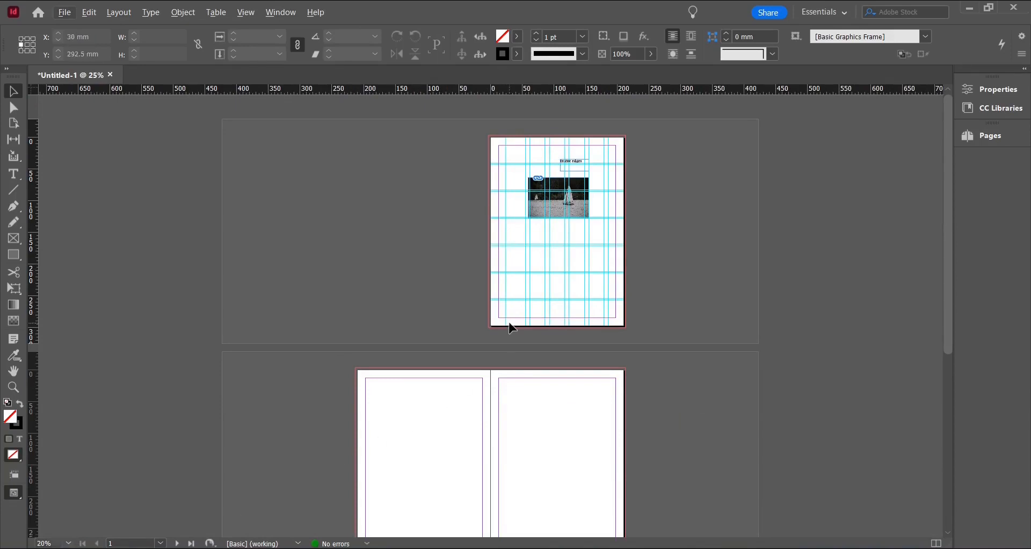
scroll(567, 281, "up", 2)
scroll(572, 308, "up", 3)
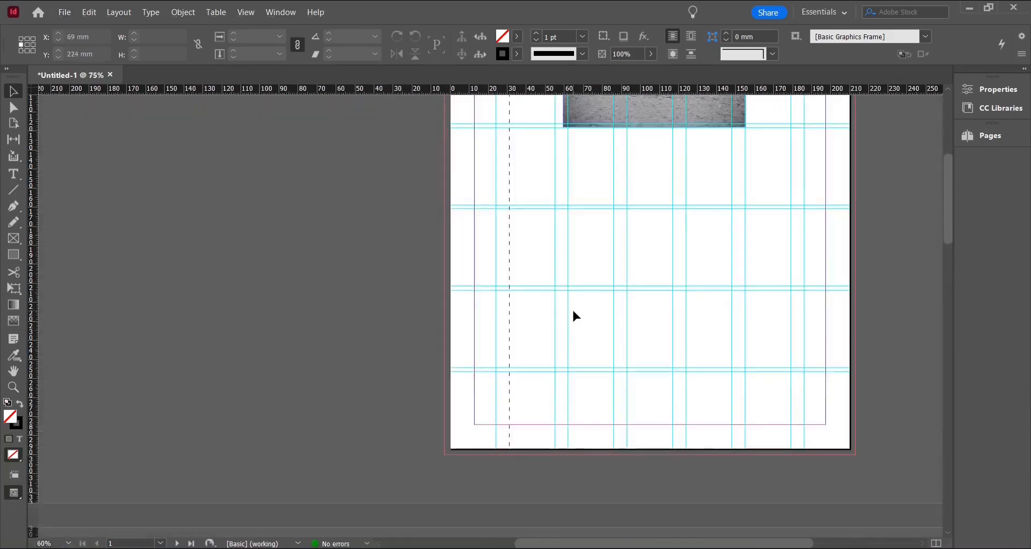
scroll(467, 322, "up", 2)
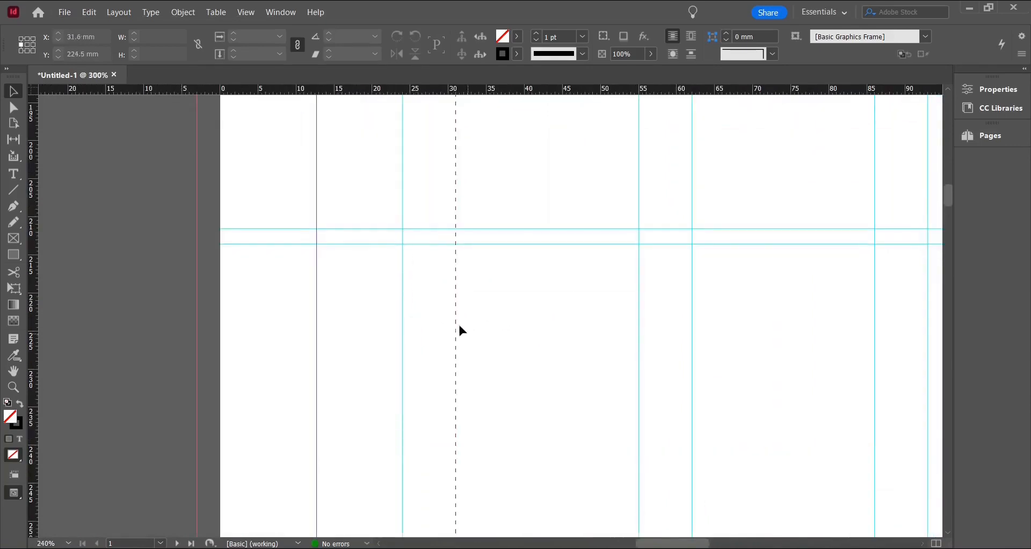
right_click(457, 329)
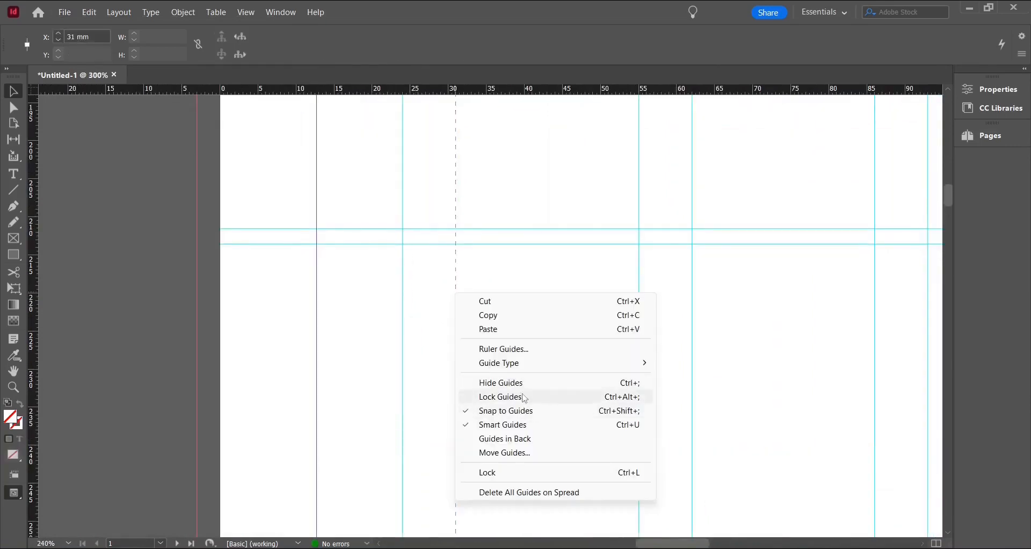
left_click(528, 398)
Try to drag the locked guides on the page
left_click_drag(472, 295, 431, 359)
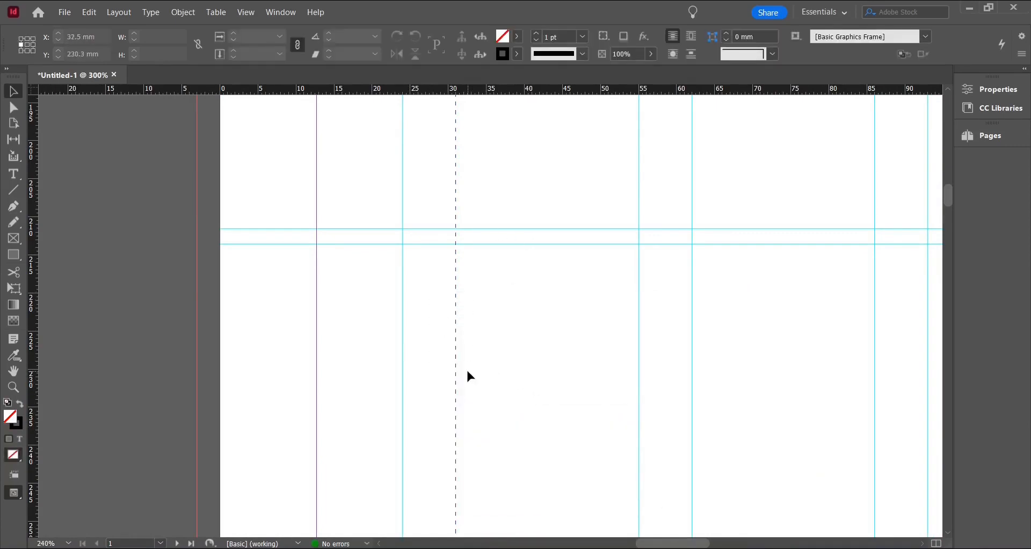
left_click_drag(549, 317, 443, 288)
left_click_drag(528, 325, 385, 200)
right_click(460, 290)
left_click(508, 290)
Unlock the guides through the Grids & Guides options
right_click(426, 283)
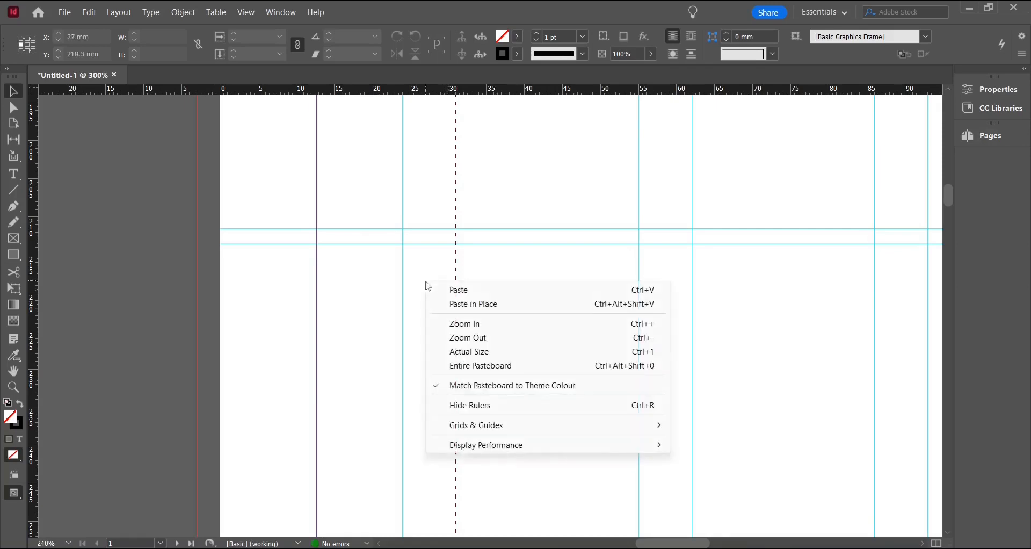
mouse_move(493, 424)
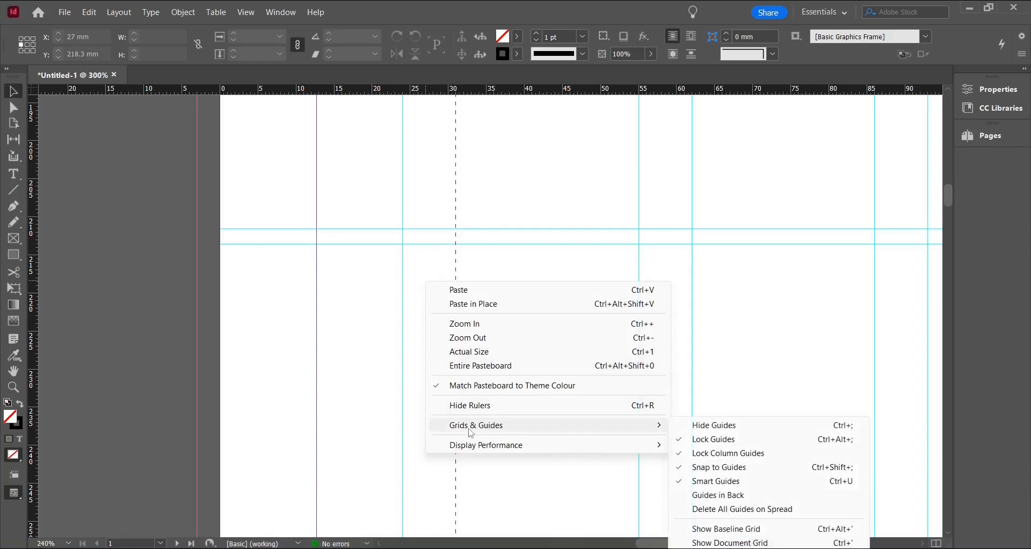
left_click(698, 444)
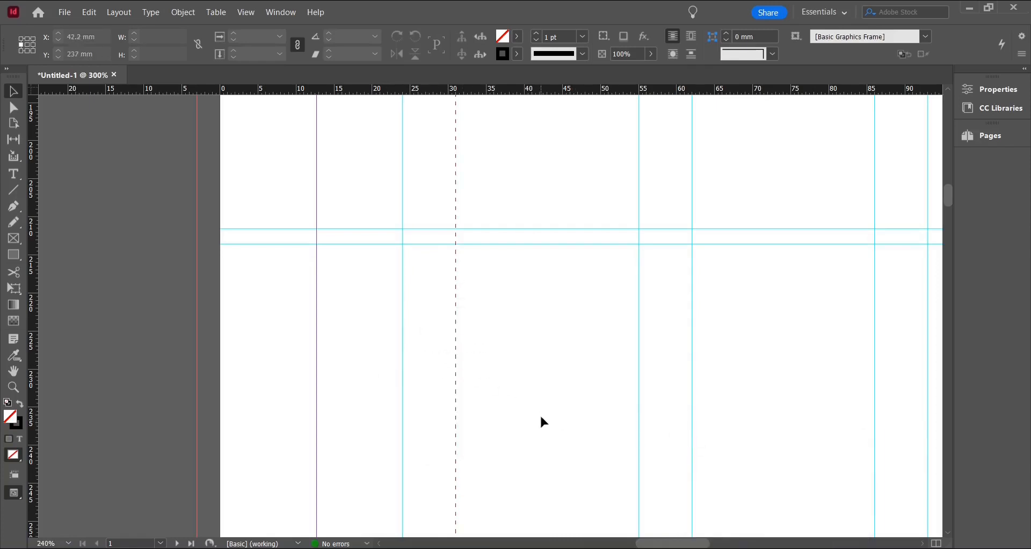
Compare the context menu options shown for a selected ruler guide and for the empty page
left_click(457, 344)
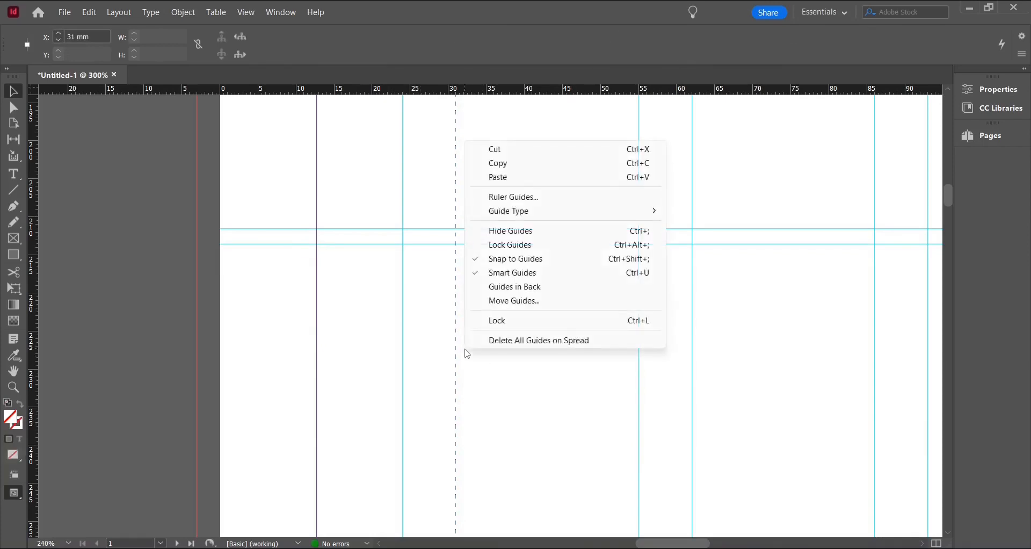
left_click(436, 271)
right_click(472, 247)
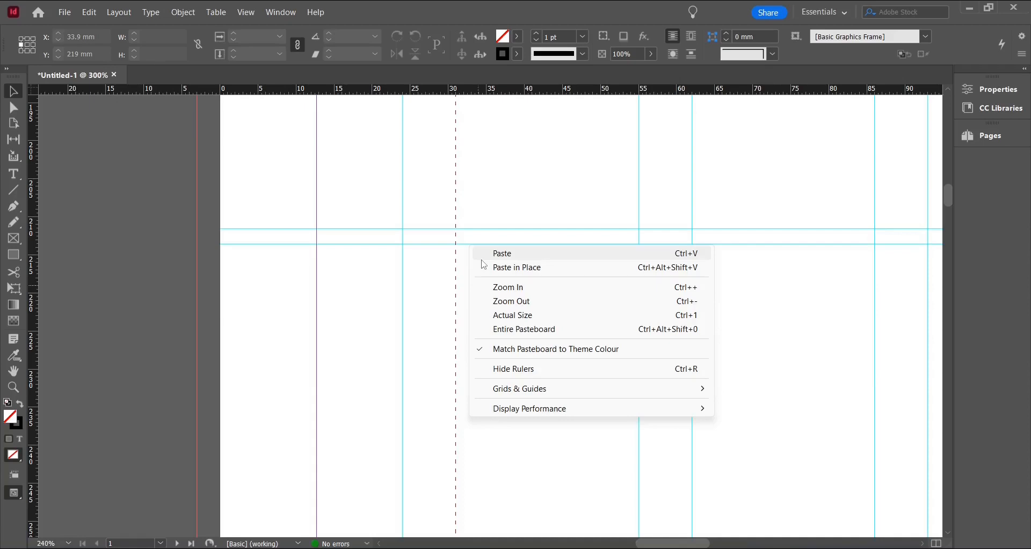
left_click(440, 379)
left_click_drag(540, 396, 438, 306)
right_click(459, 304)
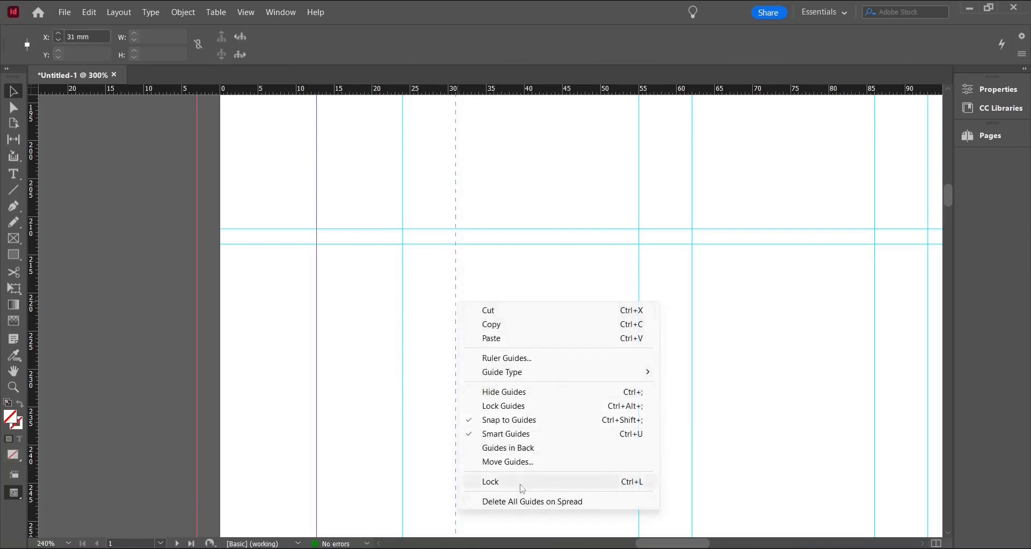
left_click(273, 291)
right_click(274, 292)
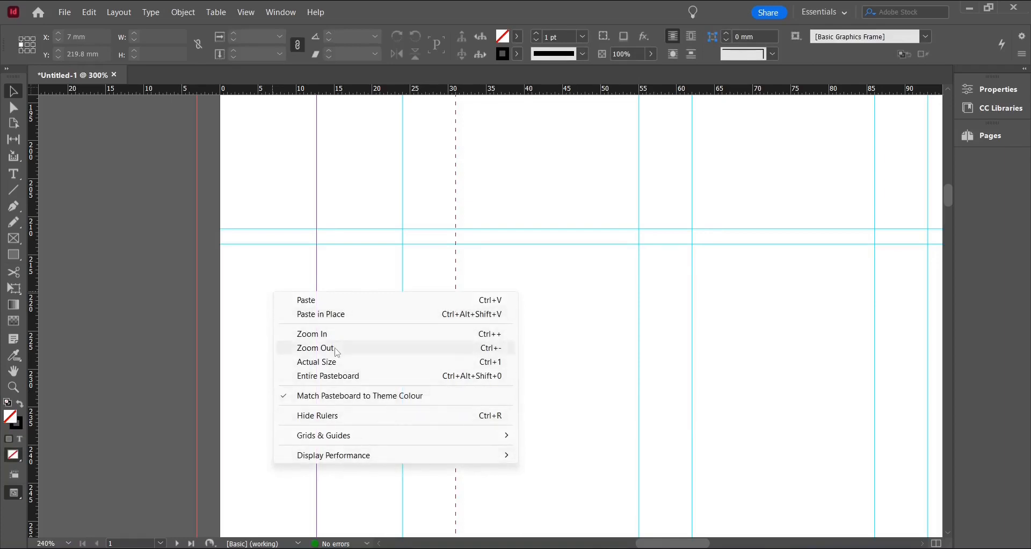
left_click(572, 378)
Move the sailing photo frame slightly down the page to about Y 107 mm
scroll(571, 379, "down", 2)
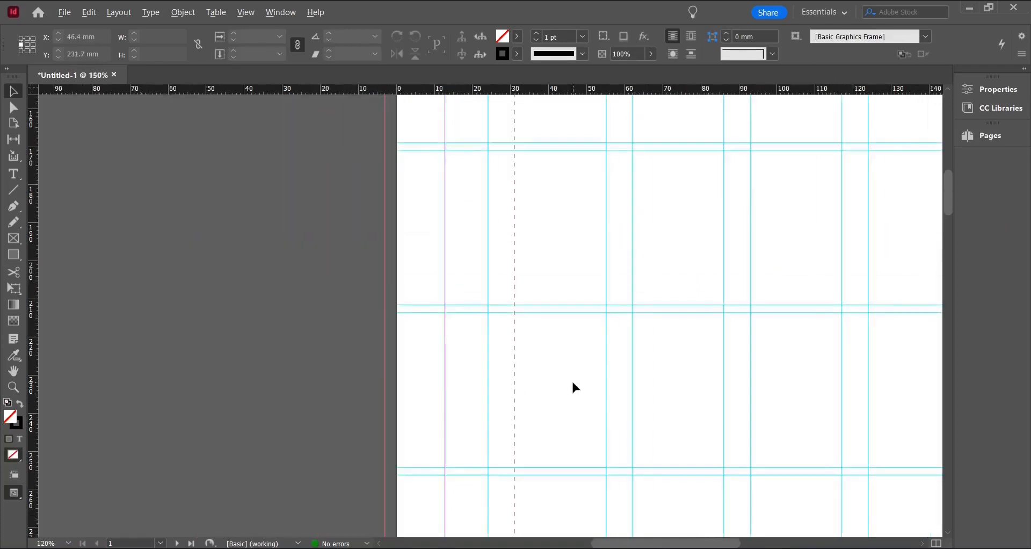
scroll(556, 482, "right", 6)
scroll(328, 387, "up", 6)
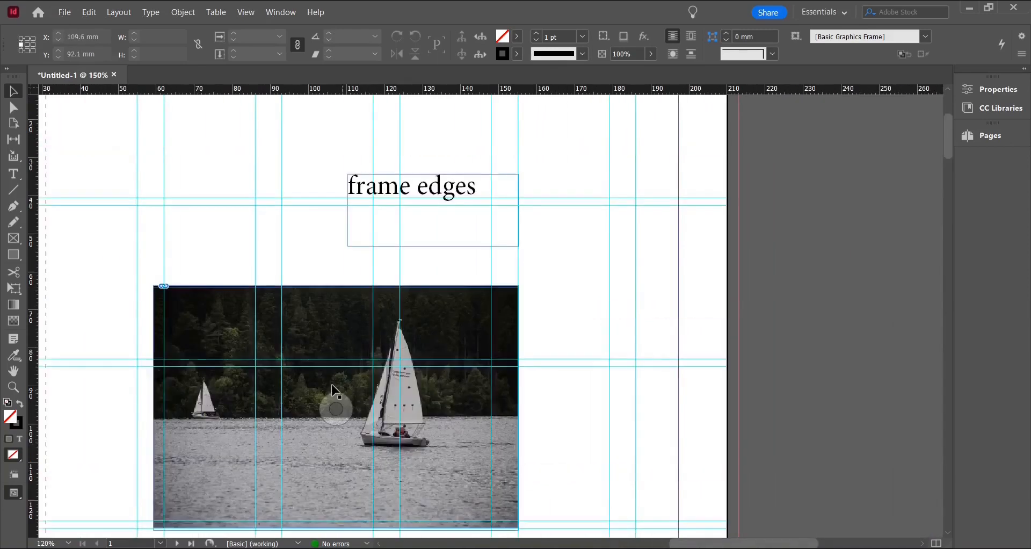
right_click(329, 385)
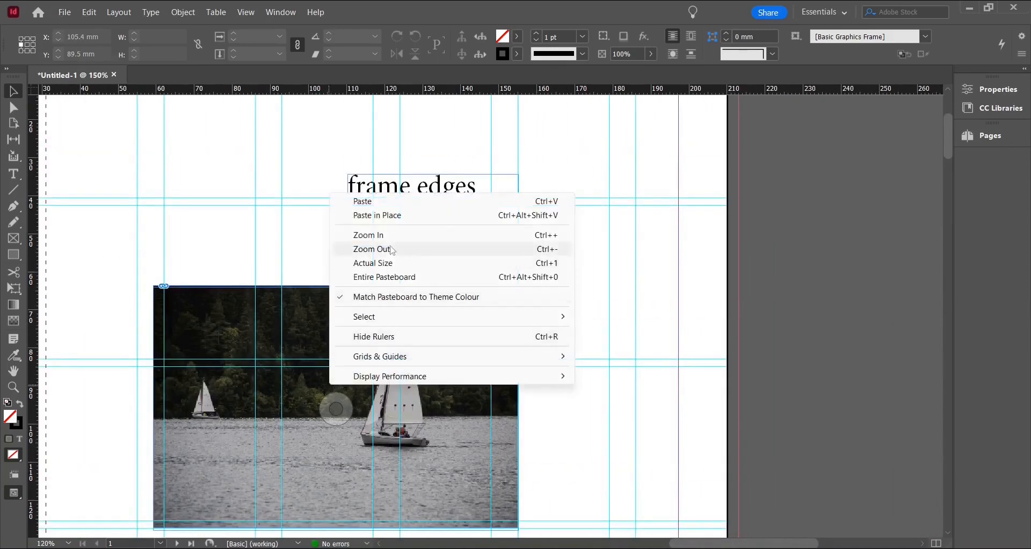
right_click(391, 183)
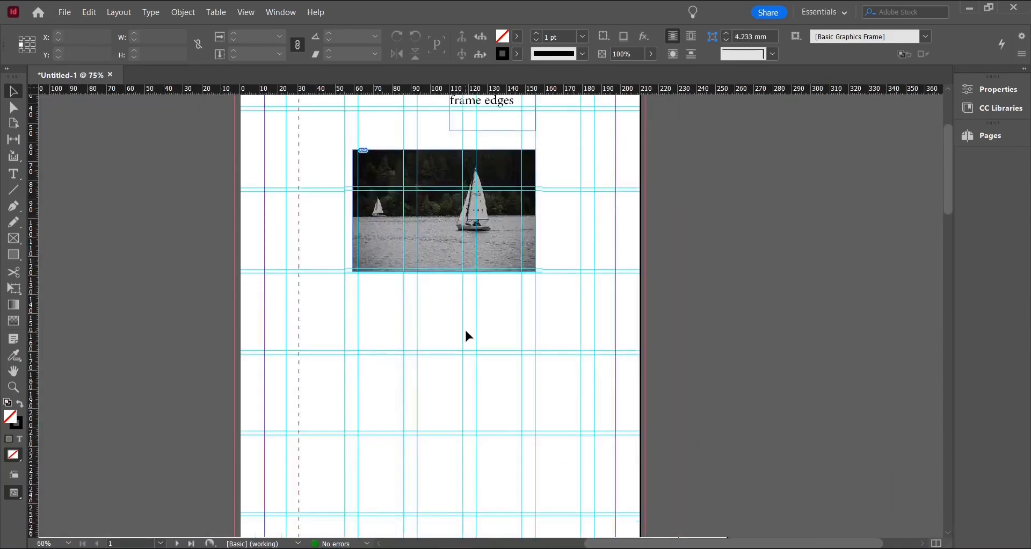
left_click(13, 476)
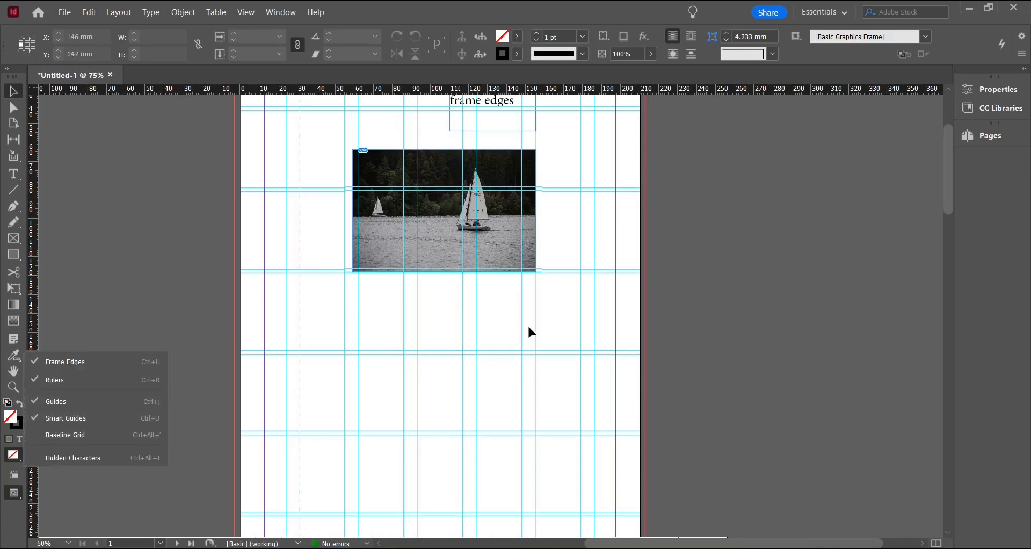
scroll(606, 365, "up", 3)
scroll(606, 365, "up", 1)
scroll(606, 365, "up", 1)
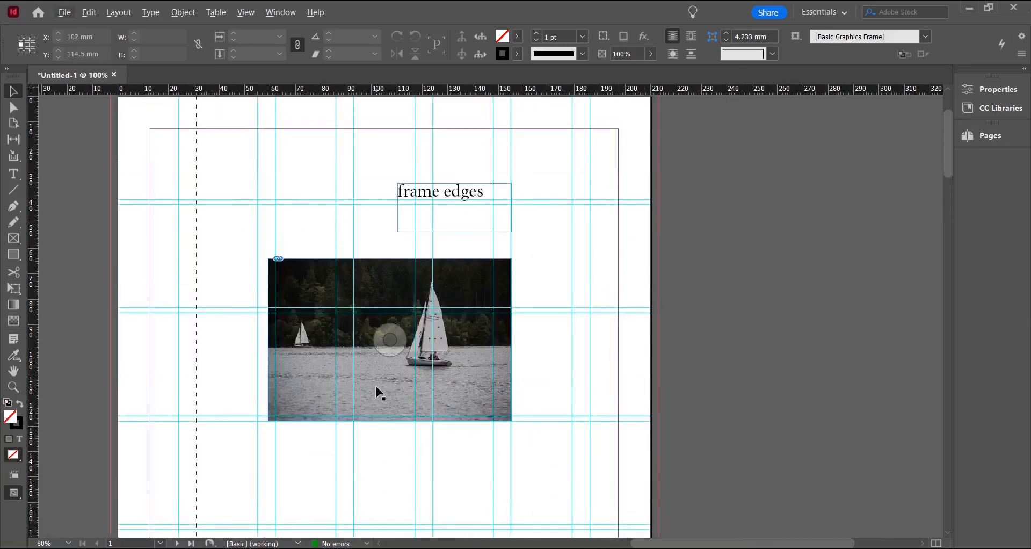
left_click_drag(380, 394, 686, 317)
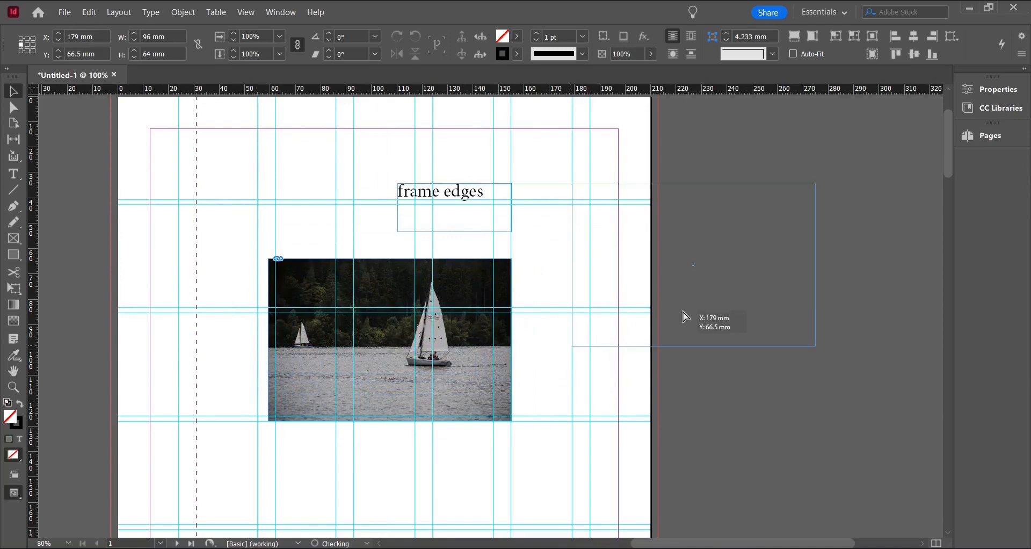
left_click_drag(685, 317, 697, 316)
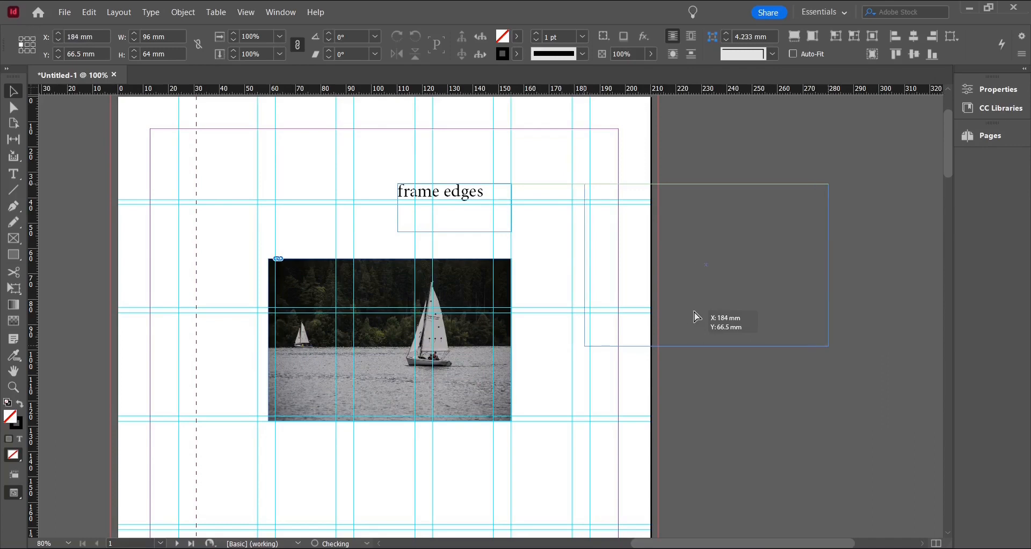
left_click_drag(697, 317, 374, 283)
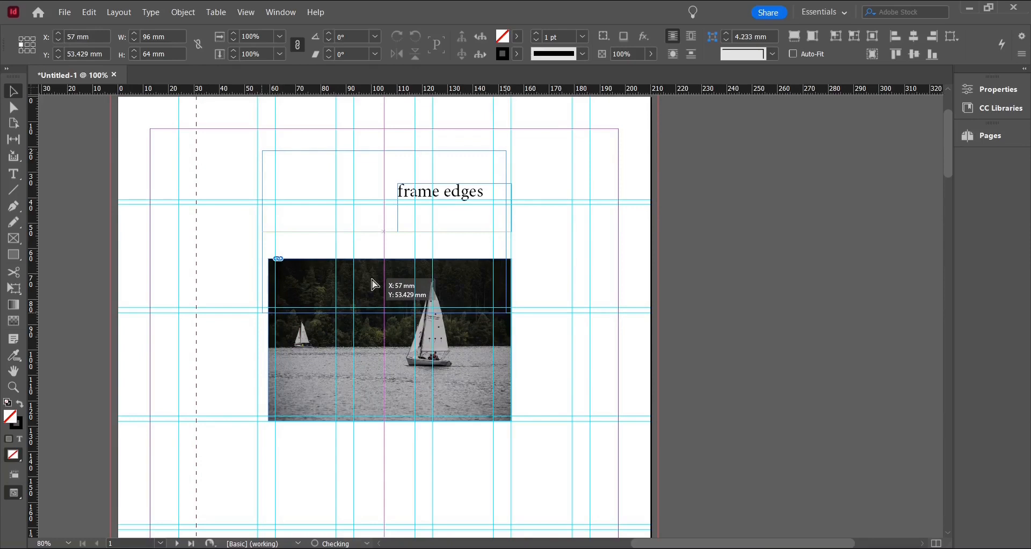
left_click_drag(375, 283, 379, 418)
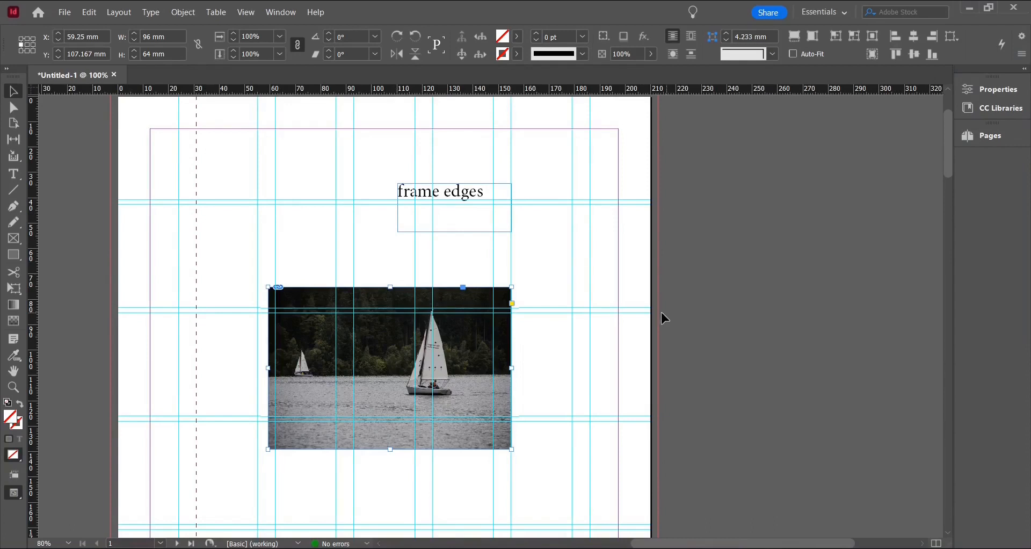
Turn on the baseline grid display and deselect the photo frame
left_click(15, 475)
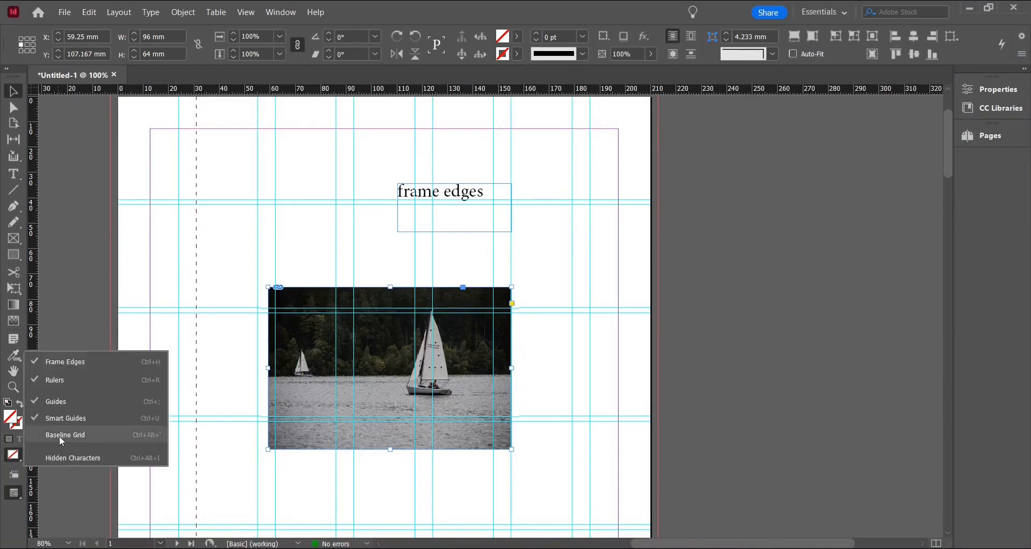
left_click(39, 440)
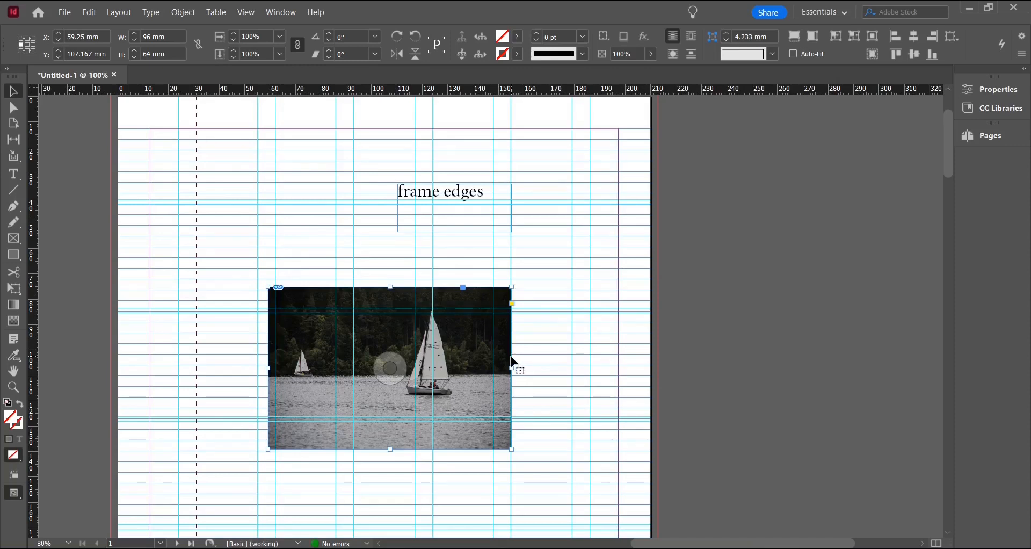
key("ctrl+=")
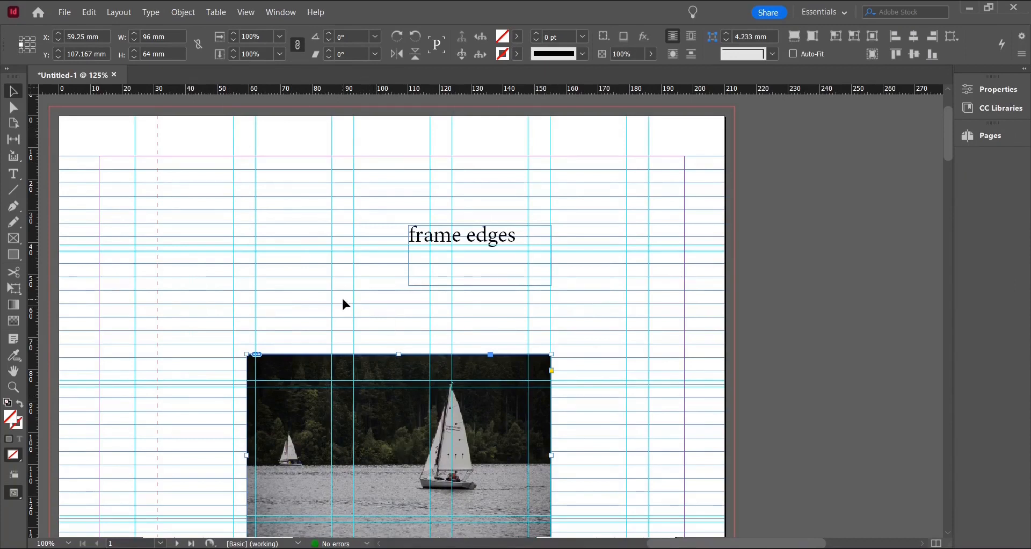
key("ctrl+minus")
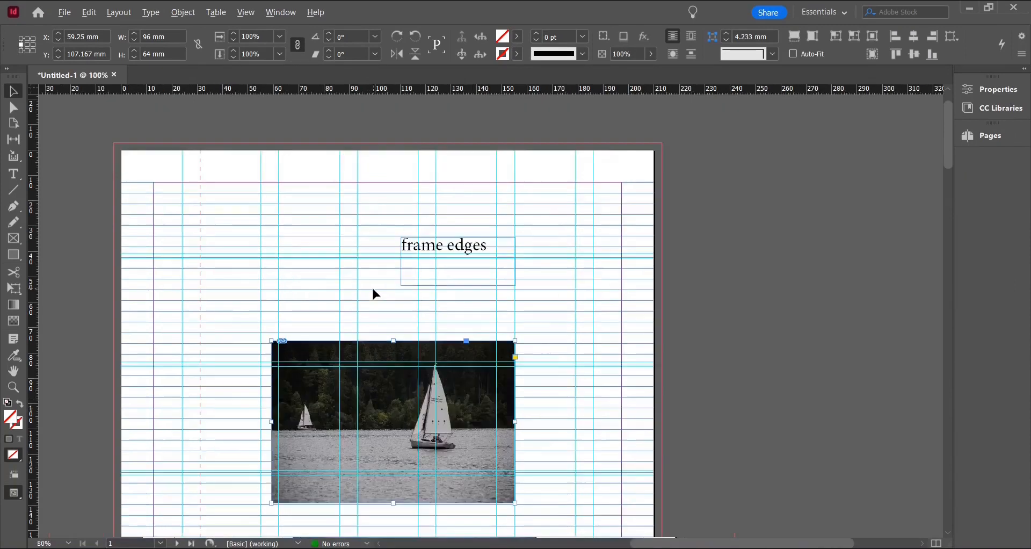
key("ctrl+minus")
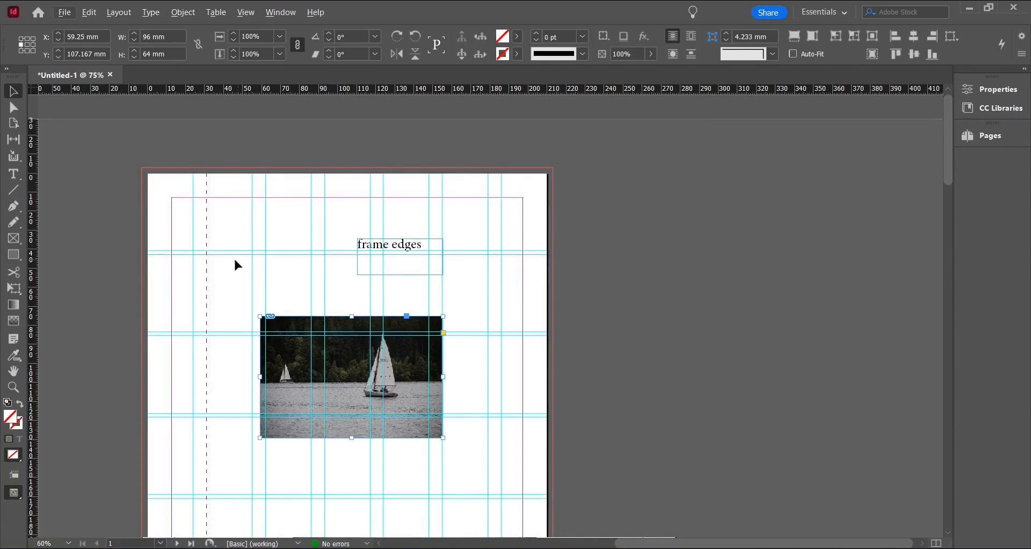
scroll(234, 262, "up", 3)
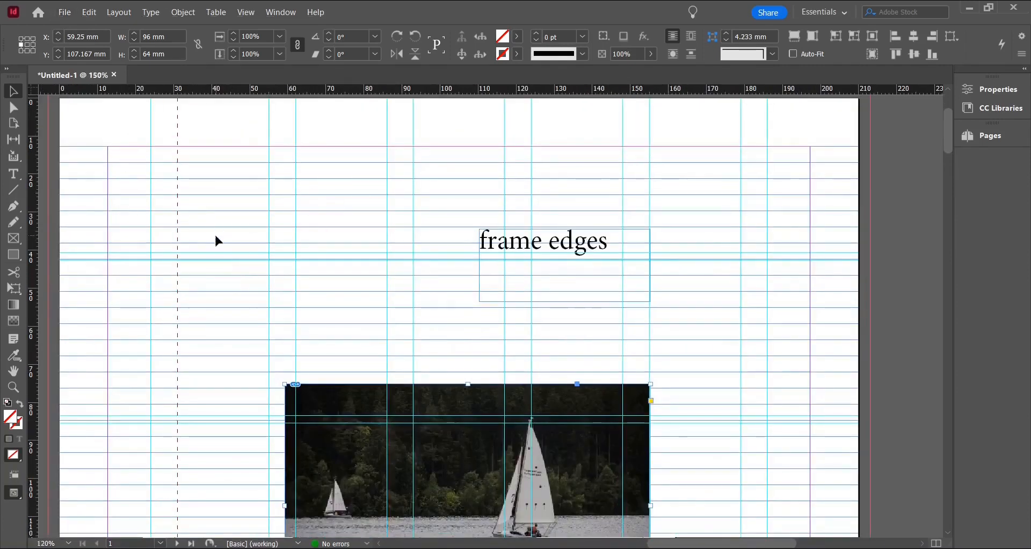
left_click(198, 193)
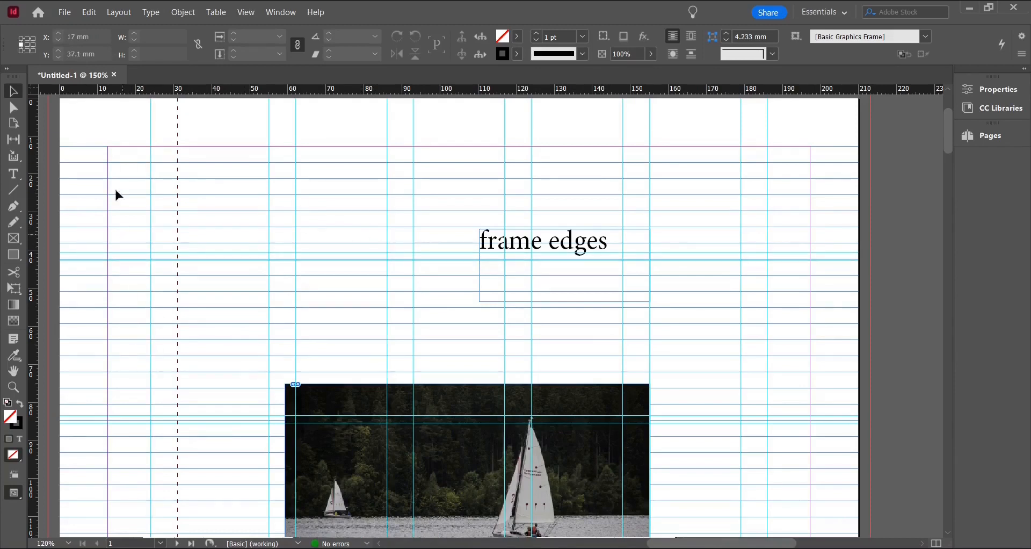
Set the baseline grid's view threshold to 12.5% in the Grids preferences
left_click(89, 12)
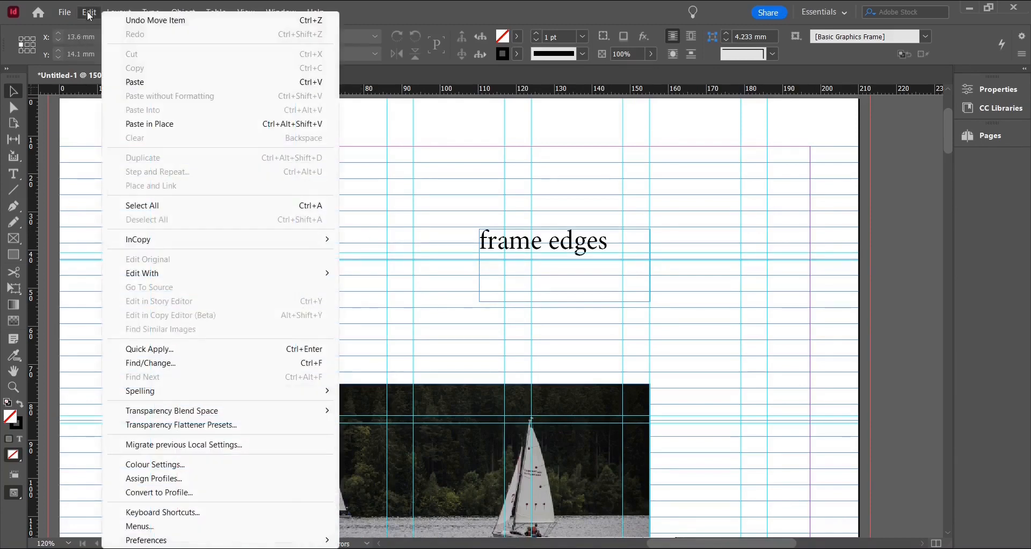
mouse_move(156, 540)
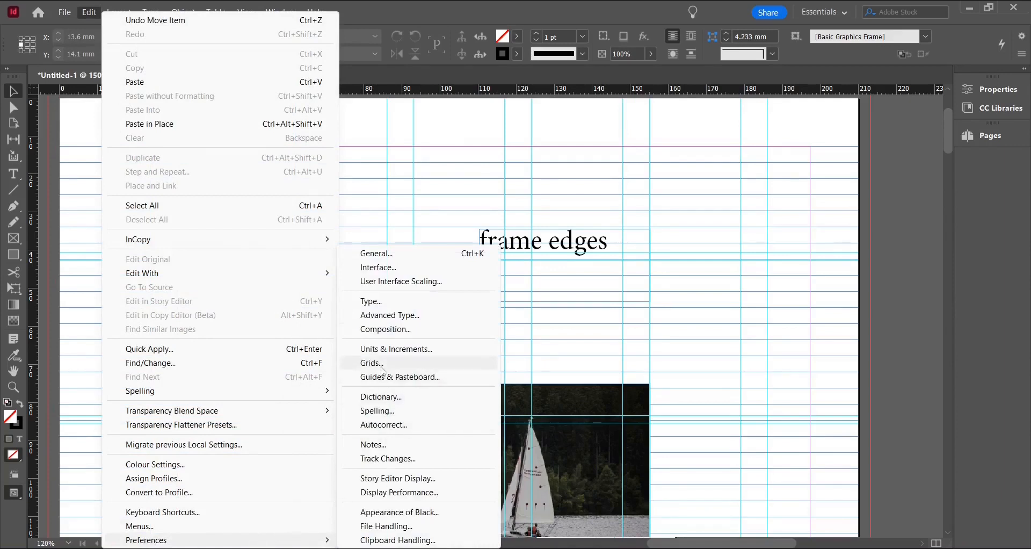
left_click(376, 364)
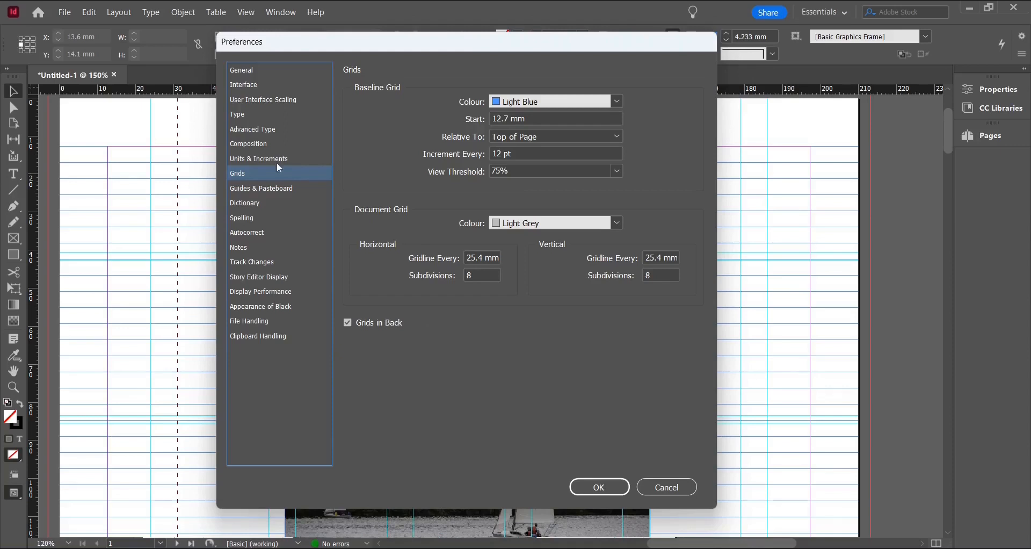
left_click(242, 189)
left_click(248, 175)
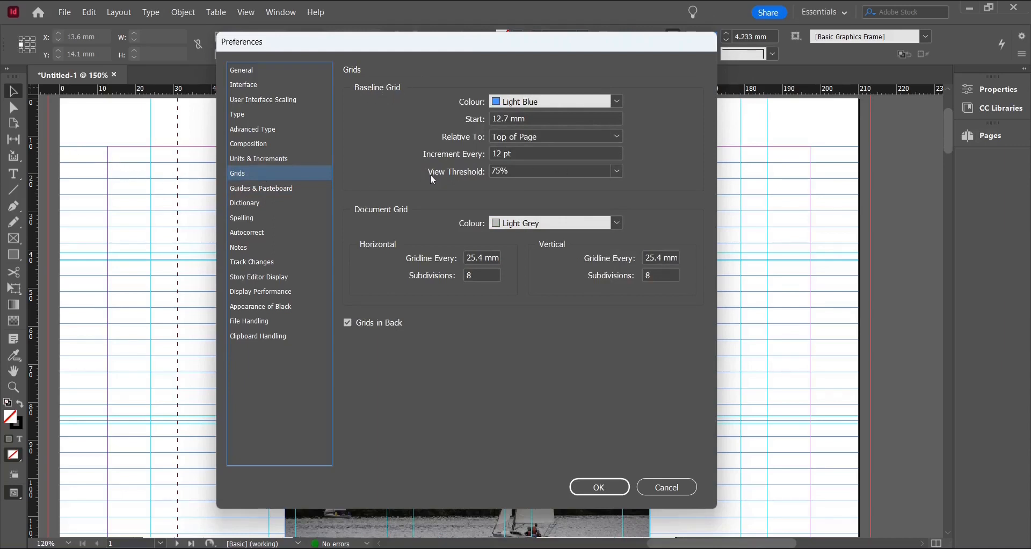
left_click(618, 171)
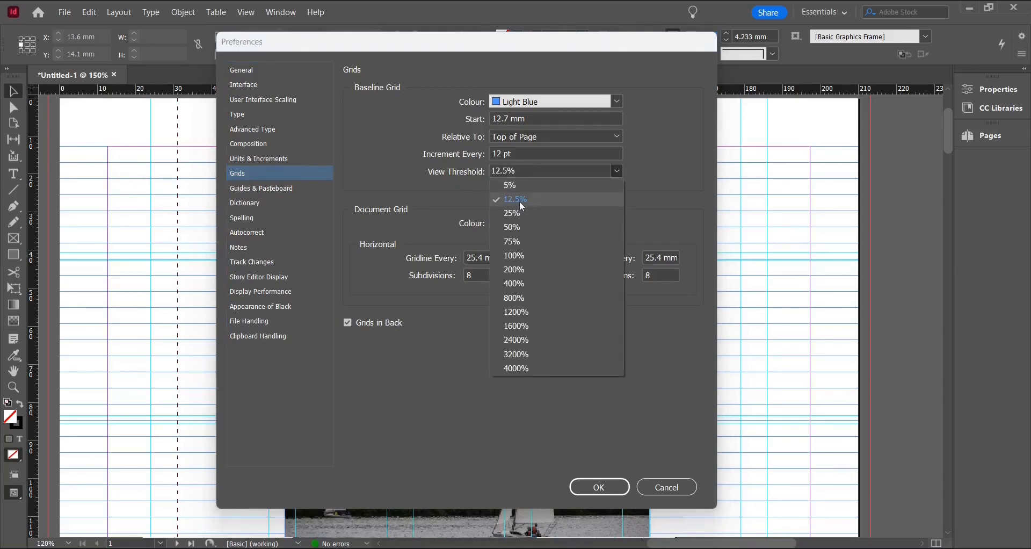
left_click(502, 201)
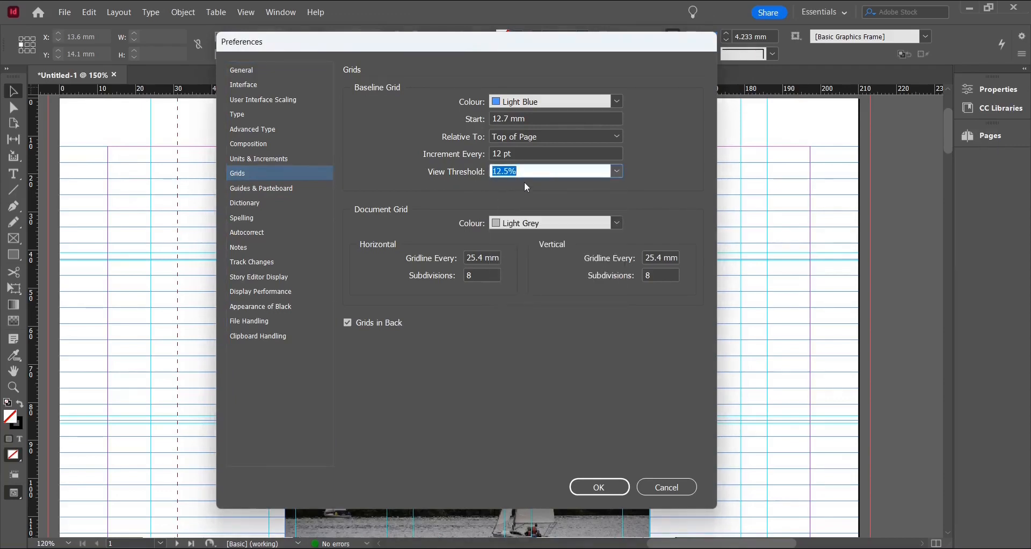
left_click(600, 487)
Zoom out and back in to check the baseline grid at different magnifications
scroll(615, 473, "down", 5)
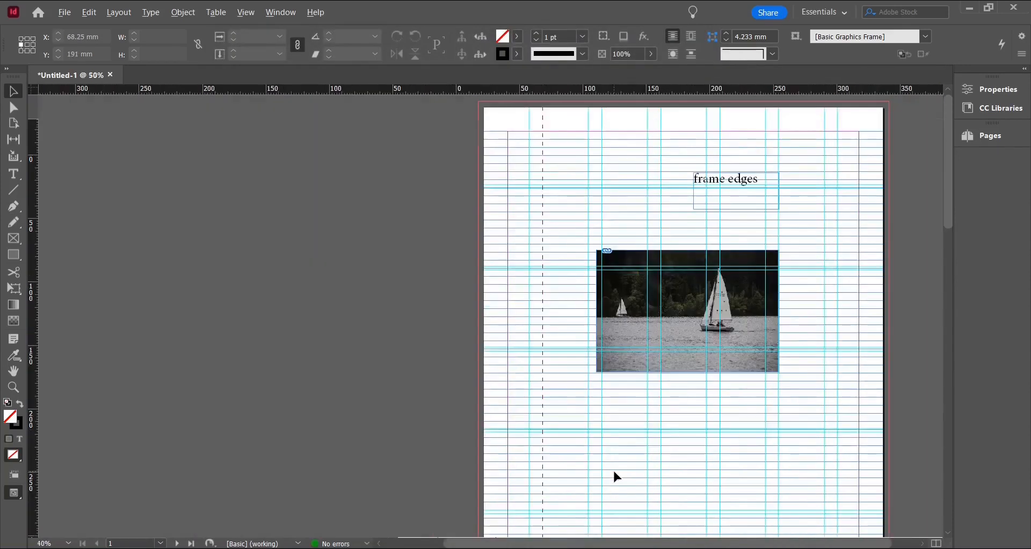
scroll(615, 474, "down", 3)
scroll(615, 475, "down", 2)
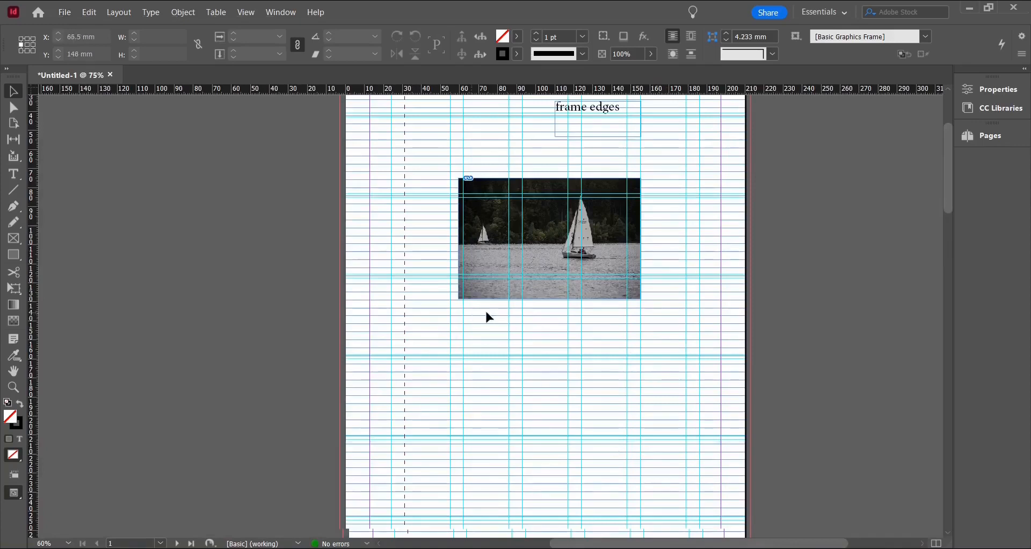
scroll(766, 354, "up", 1)
scroll(765, 354, "up", 1)
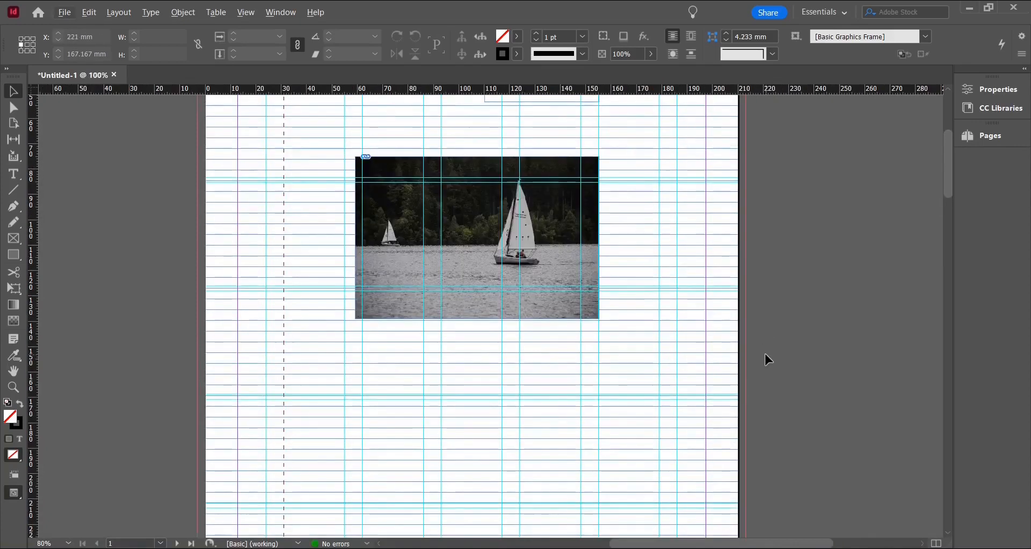
scroll(765, 355, "up", 3)
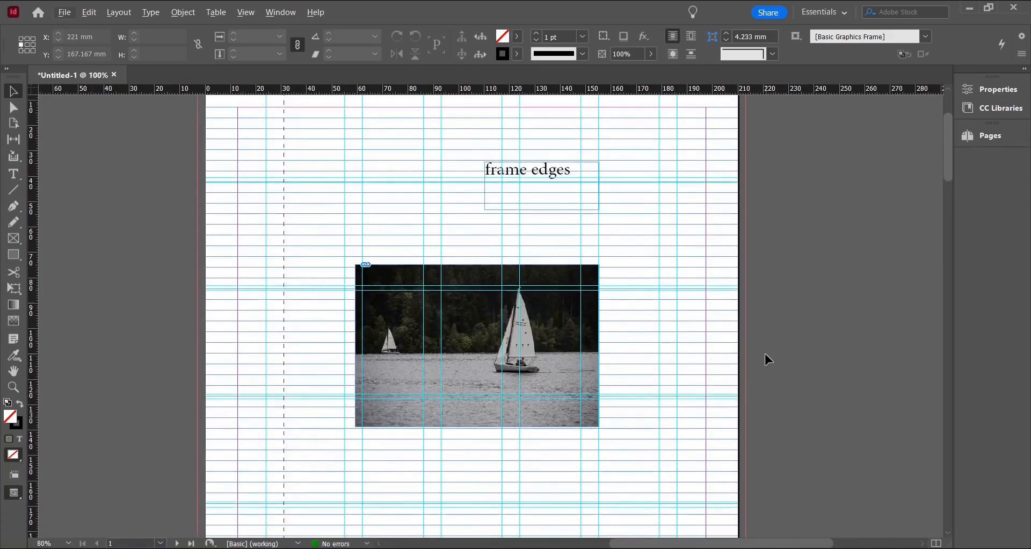
left_click(89, 13)
mouse_move(187, 542)
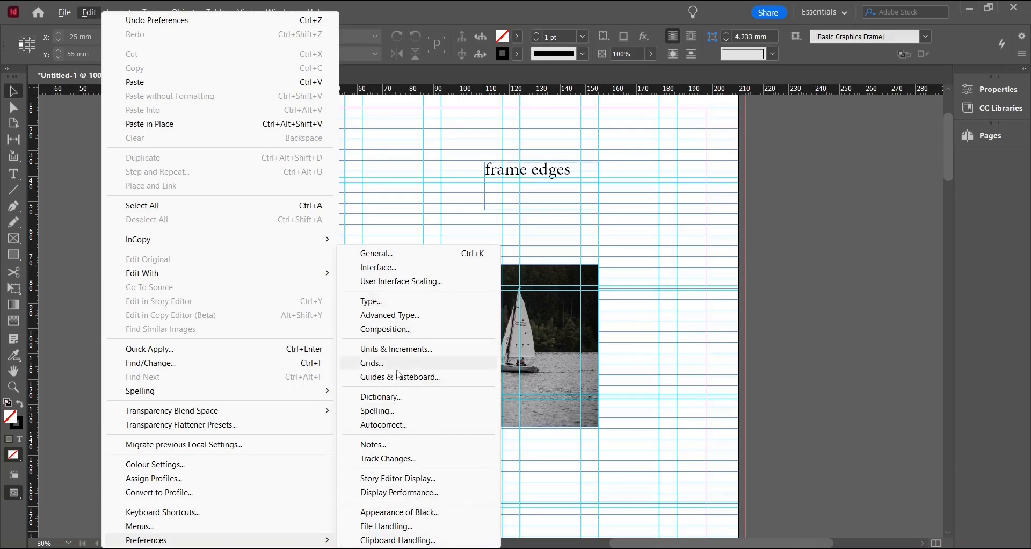
left_click(800, 360)
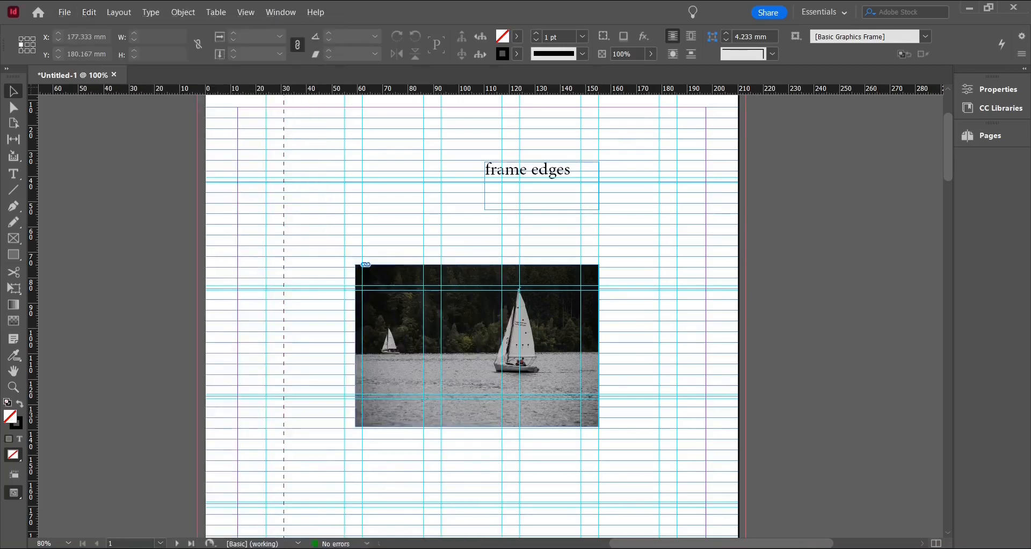
Hide the guides through the screen view options, zoom out, and deselect the photo frame
scroll(601, 305, "up", 3)
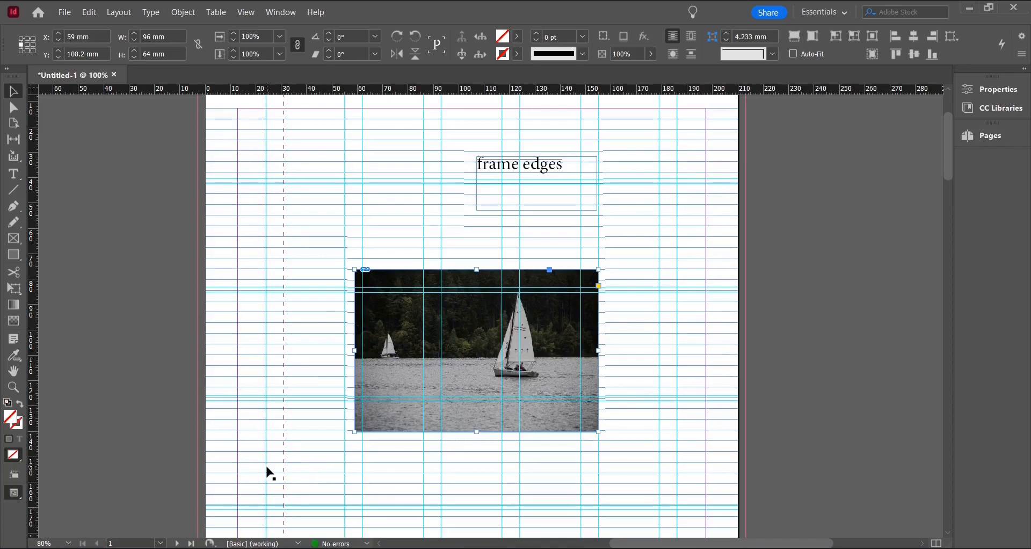
left_click(16, 475)
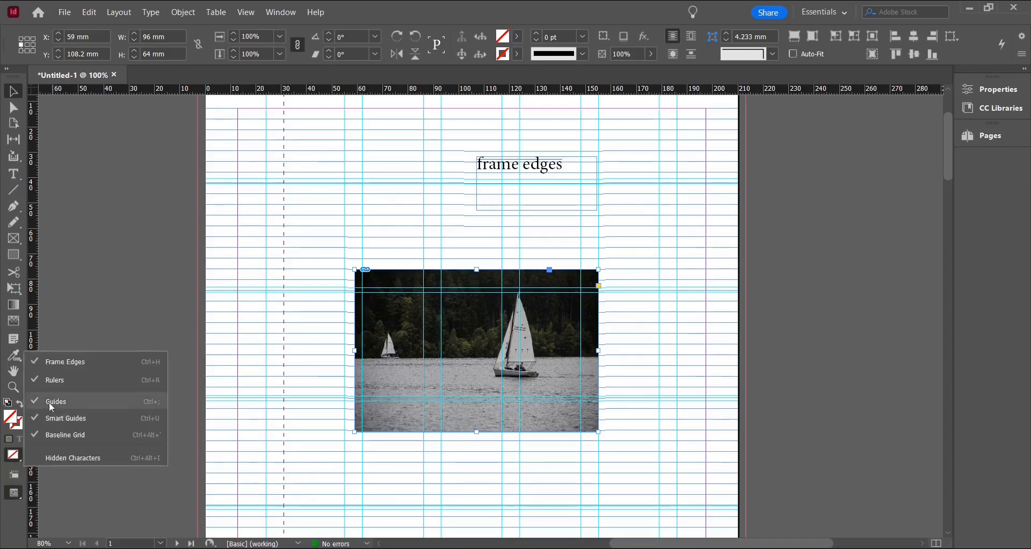
left_click(35, 401)
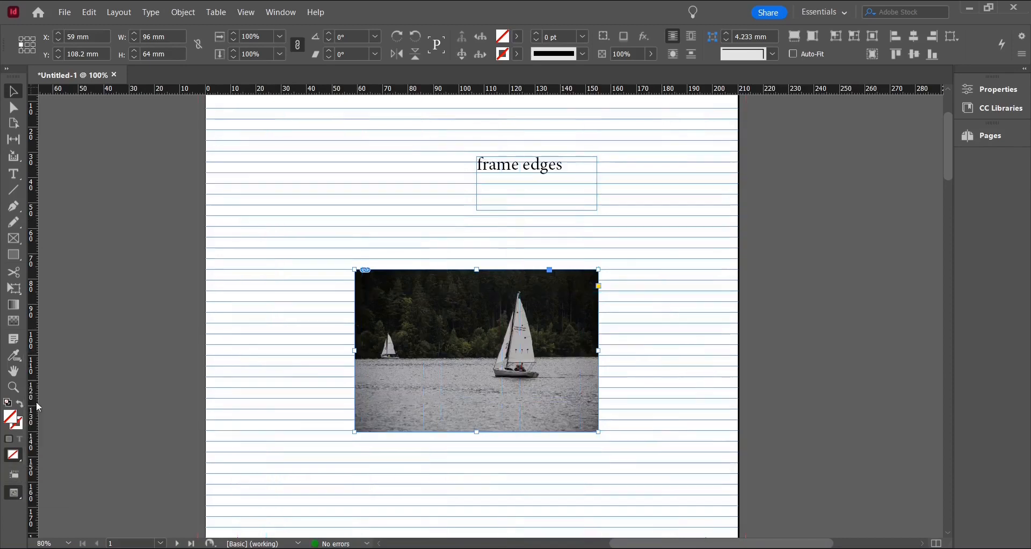
key("ctrl+minus")
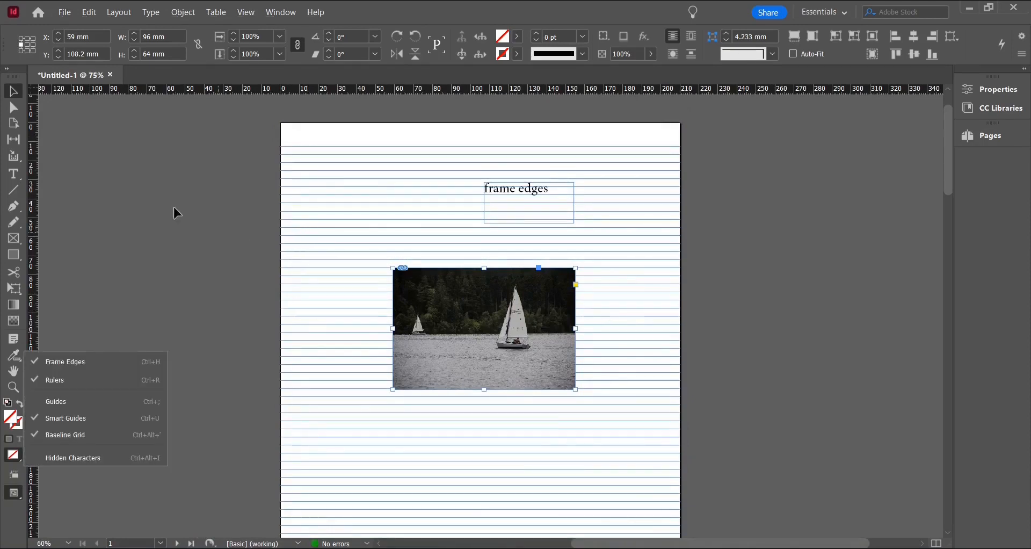
left_click(298, 140)
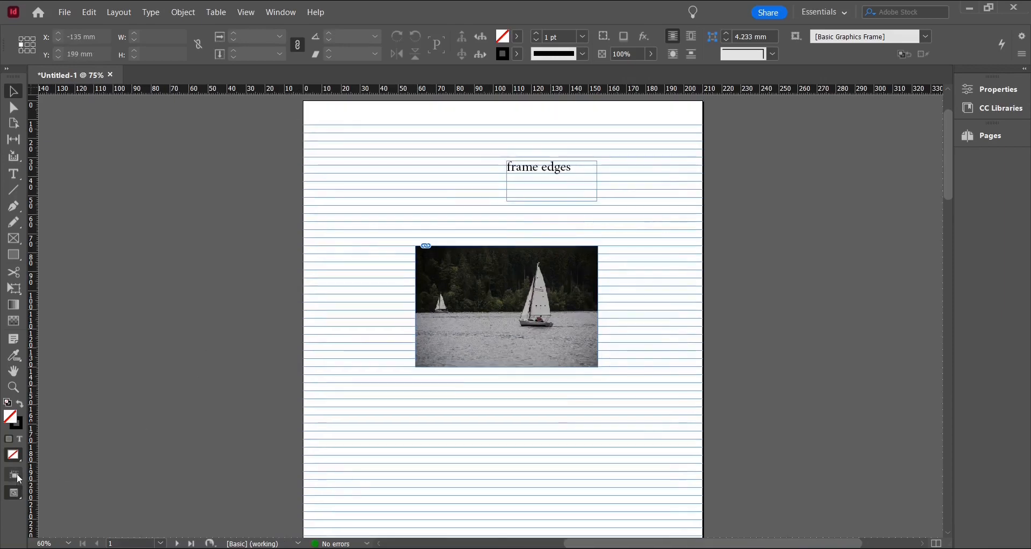
Show the document grid from the Grids & Guides options
left_click(18, 474)
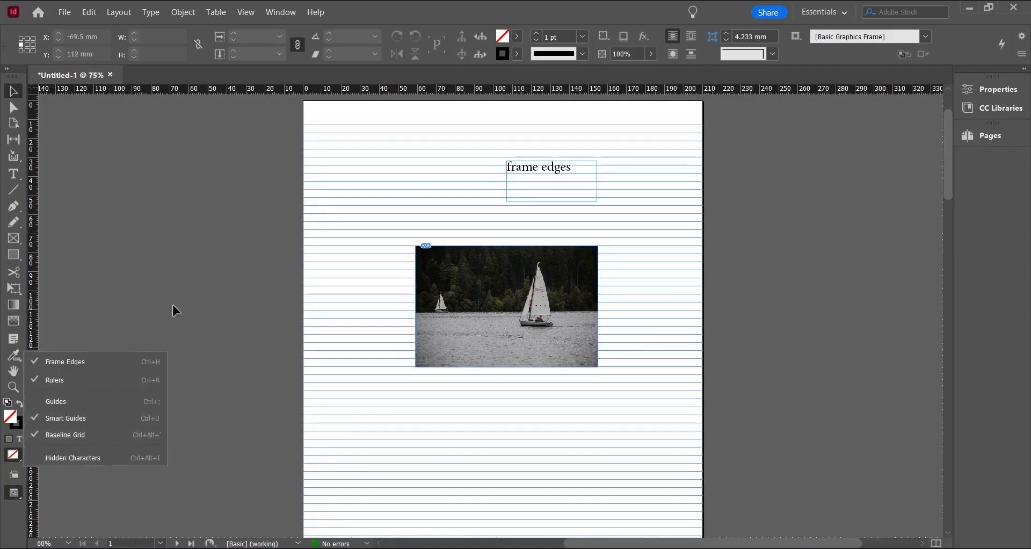
left_click(250, 11)
left_click(249, 10)
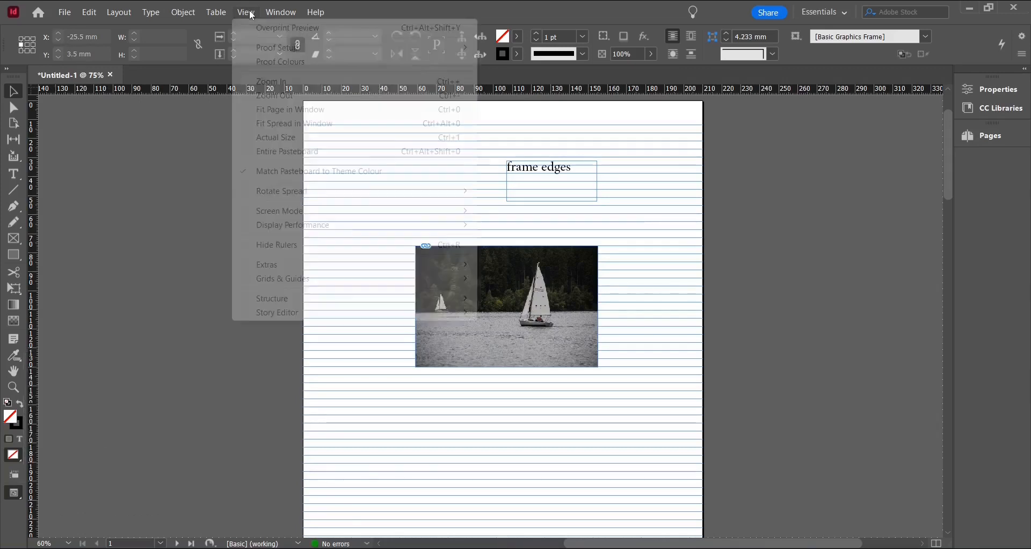
mouse_move(260, 283)
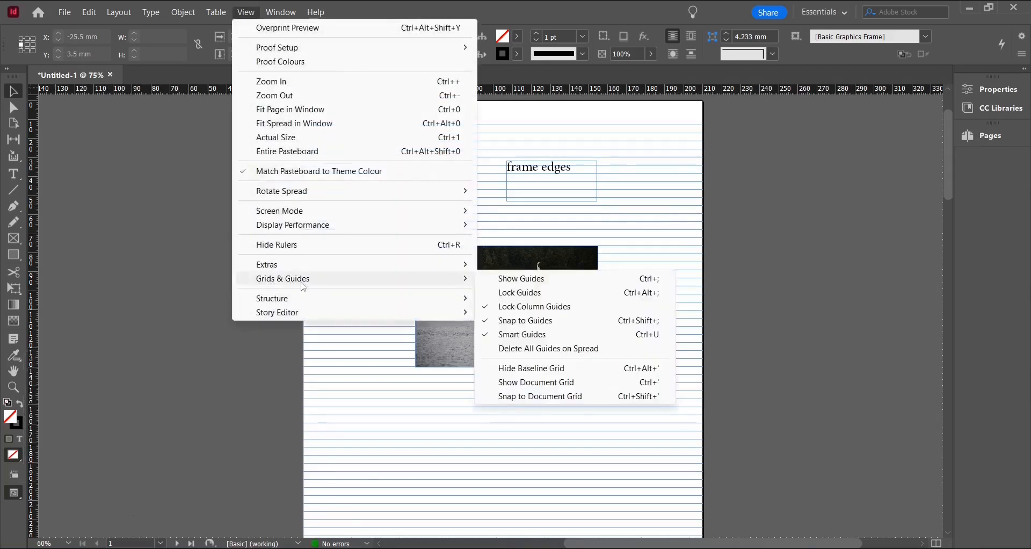
left_click(544, 385)
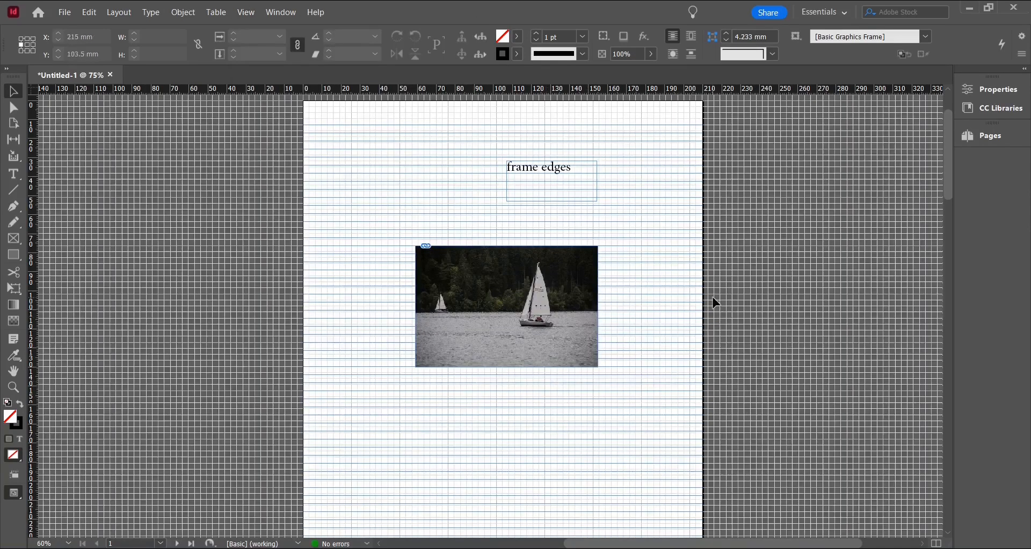
Turn on Snap to Document Grid
scroll(716, 304, "up", 3)
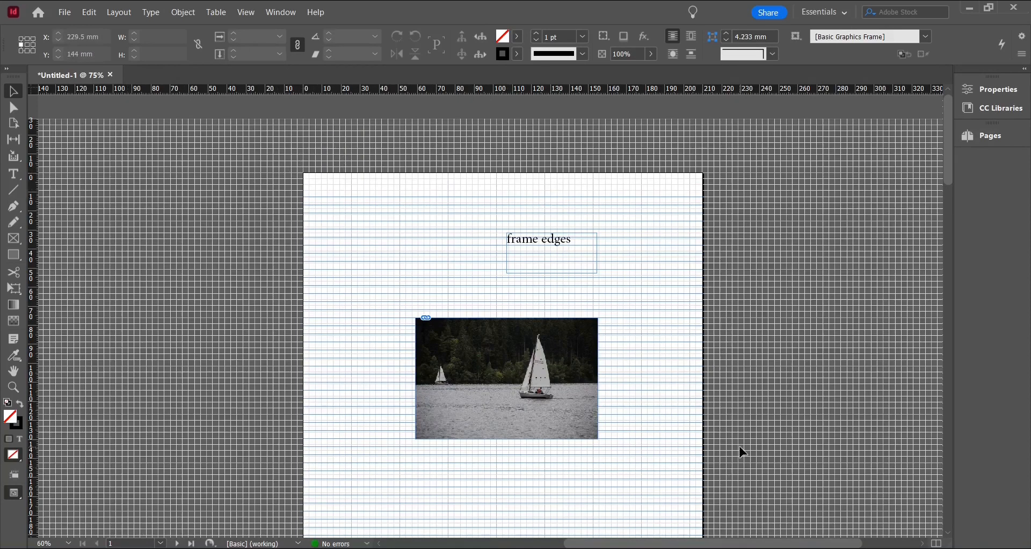
scroll(741, 450, "down", 1)
scroll(741, 451, "up", 2)
left_click_drag(654, 542, 594, 537)
left_click_drag(649, 246, 228, 283)
left_click_drag(229, 306, 278, 284)
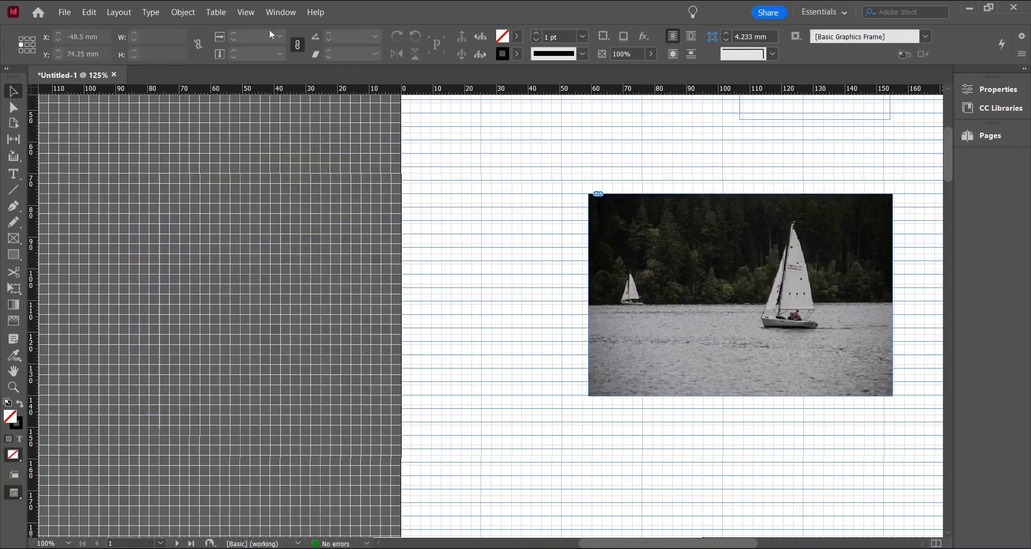
left_click(246, 12)
mouse_move(466, 279)
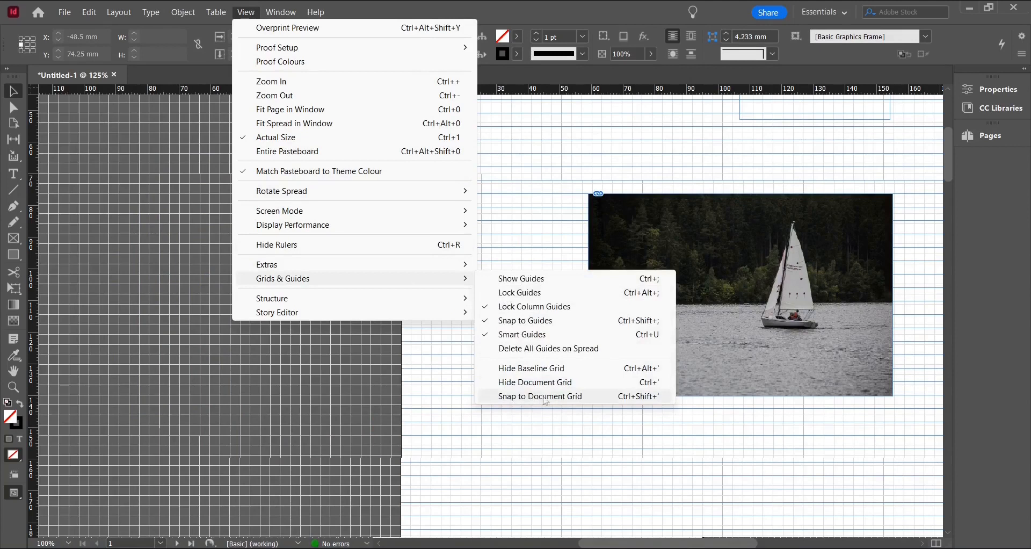
left_click(504, 397)
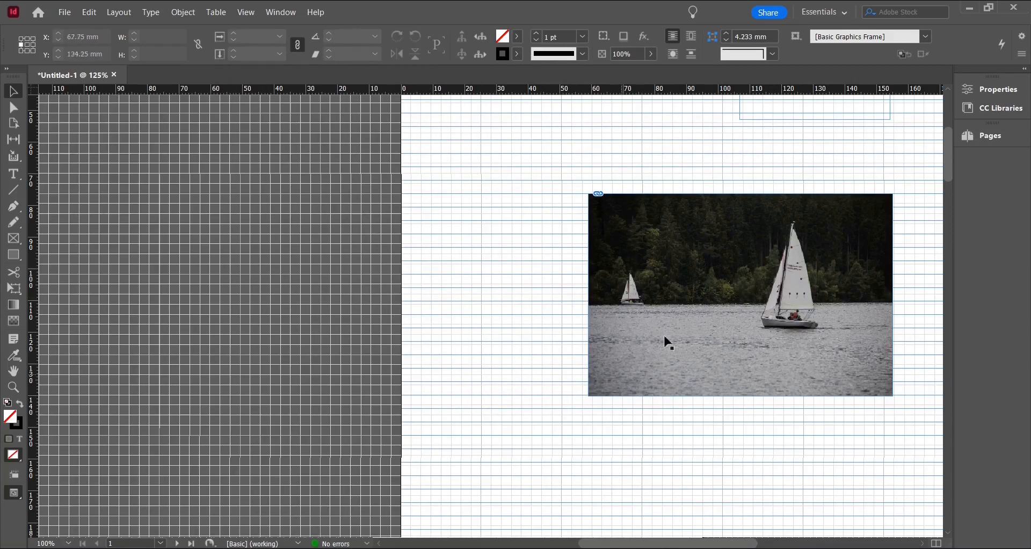
Move the sailing photo frame onto the pasteboard to about X -79 mm, Y 114 mm, snapping to the document grid, and deselect it
left_click_drag(651, 248, 190, 379)
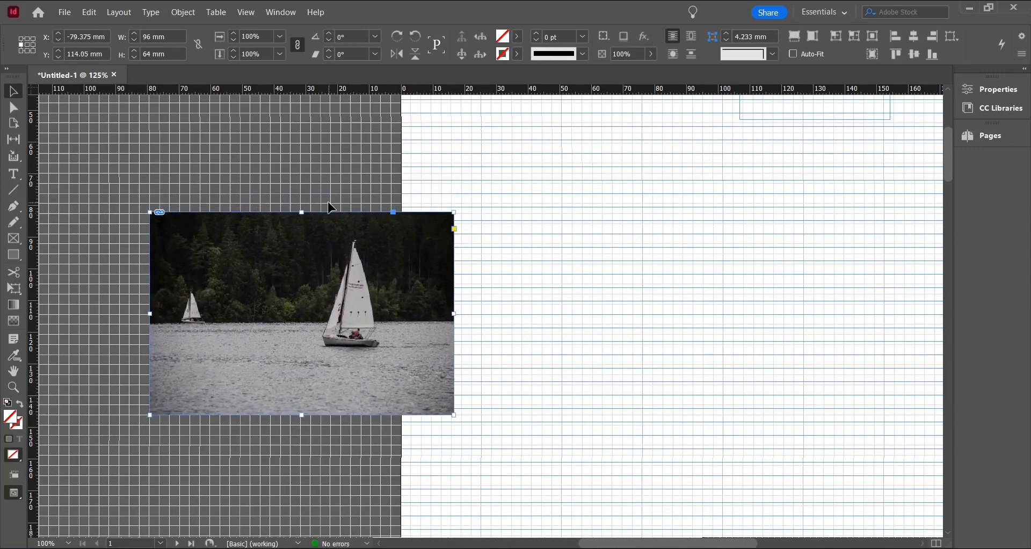
left_click(301, 315)
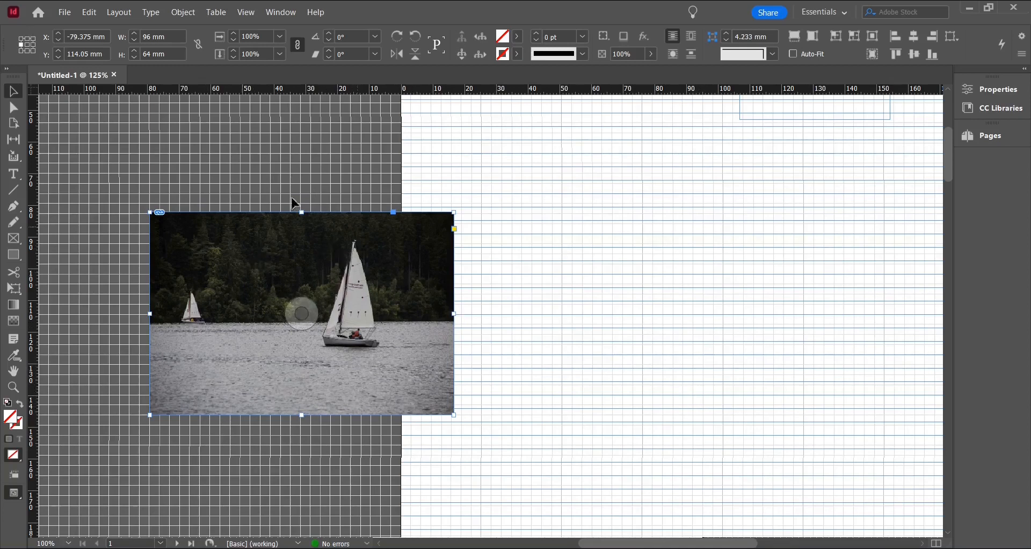
left_click(618, 370)
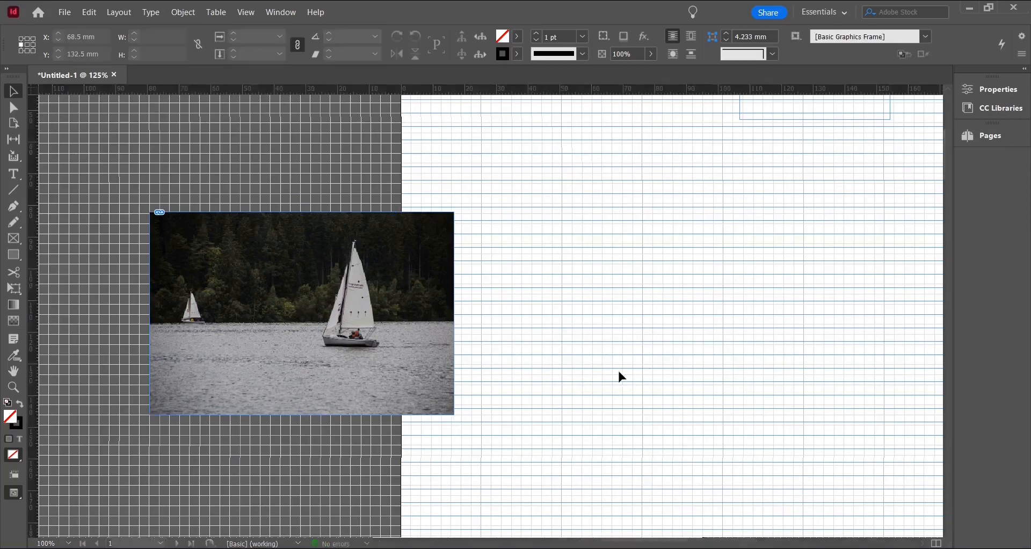
Open the Pages panel and enlarge it to show all page thumbnails
scroll(679, 356, "down", 2)
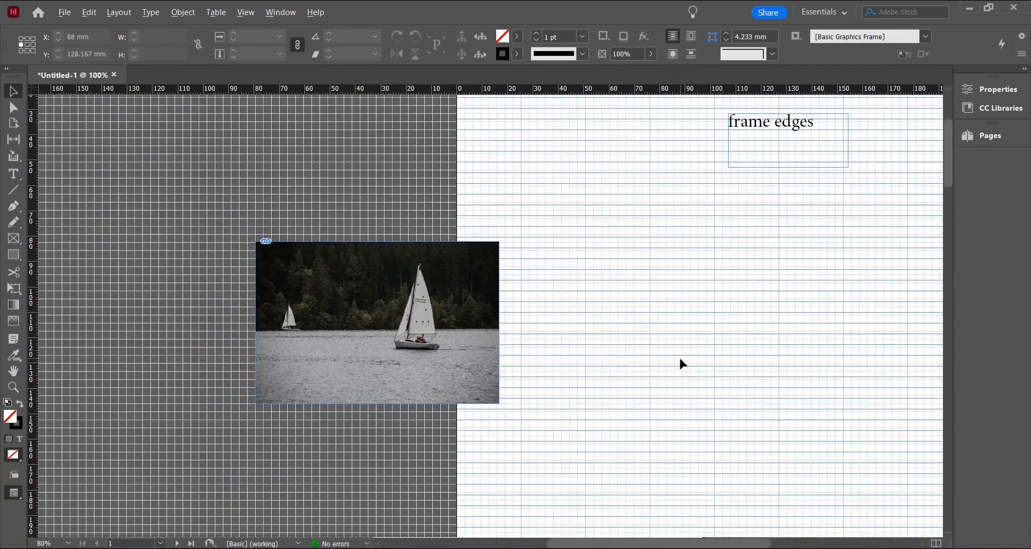
left_click_drag(642, 544, 679, 540)
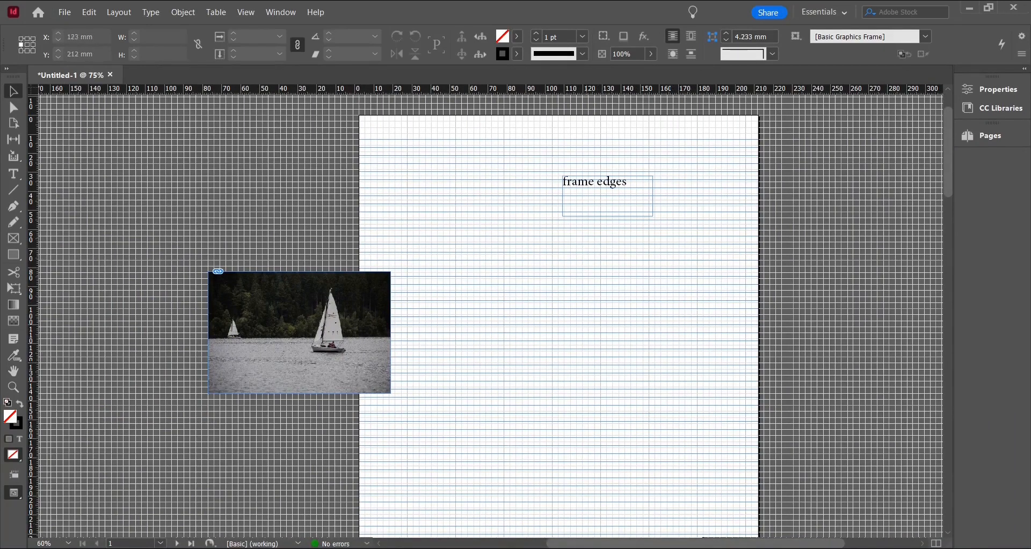
scroll(692, 309, "right", 3)
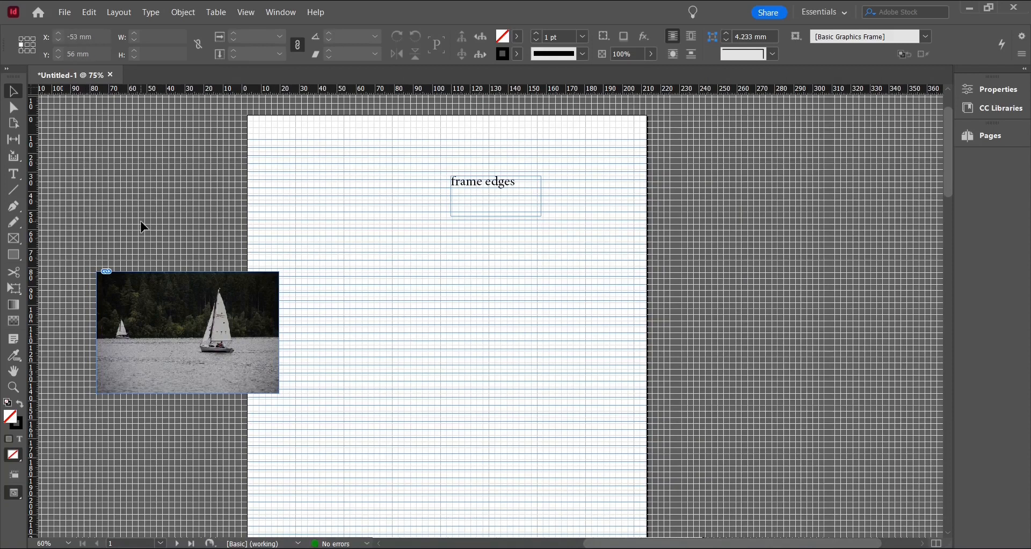
left_click(988, 134)
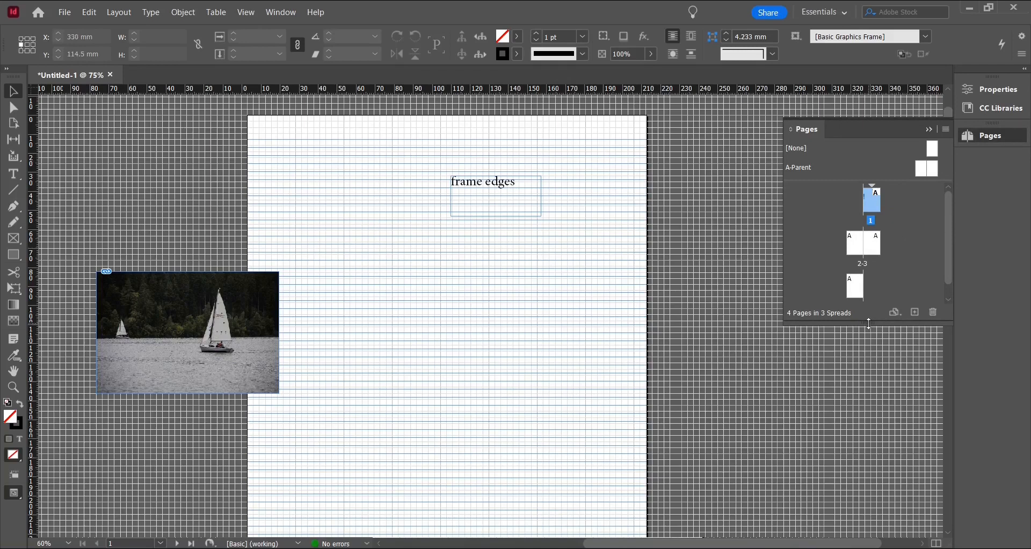
left_click_drag(870, 323, 870, 394)
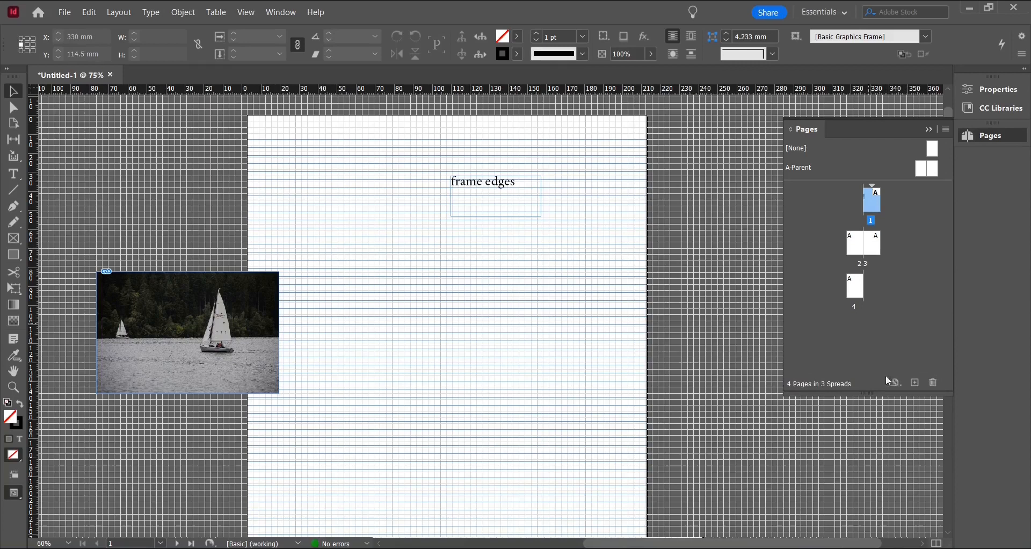